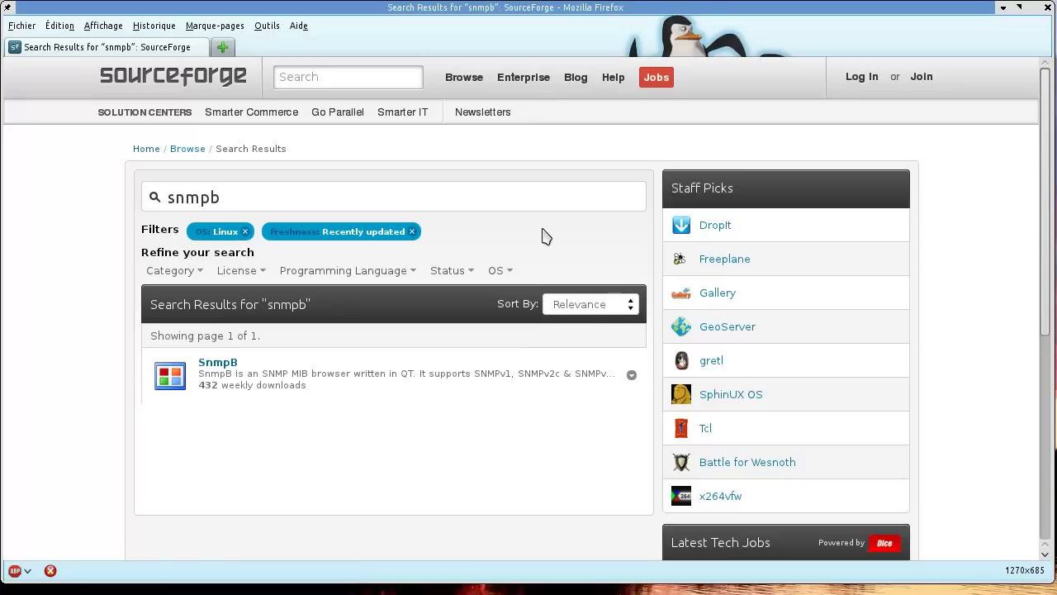
# Open the SnmpB project on SourceForge and browse its files to the snmpb/0.8 release folder's downloads
pyautogui.click(228, 366)
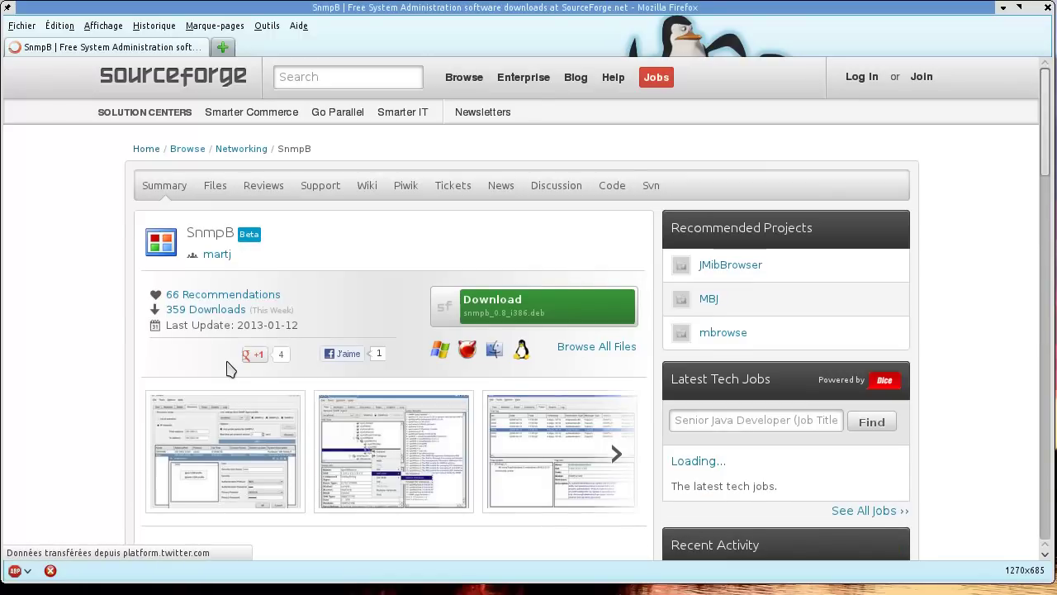
pyautogui.click(214, 195)
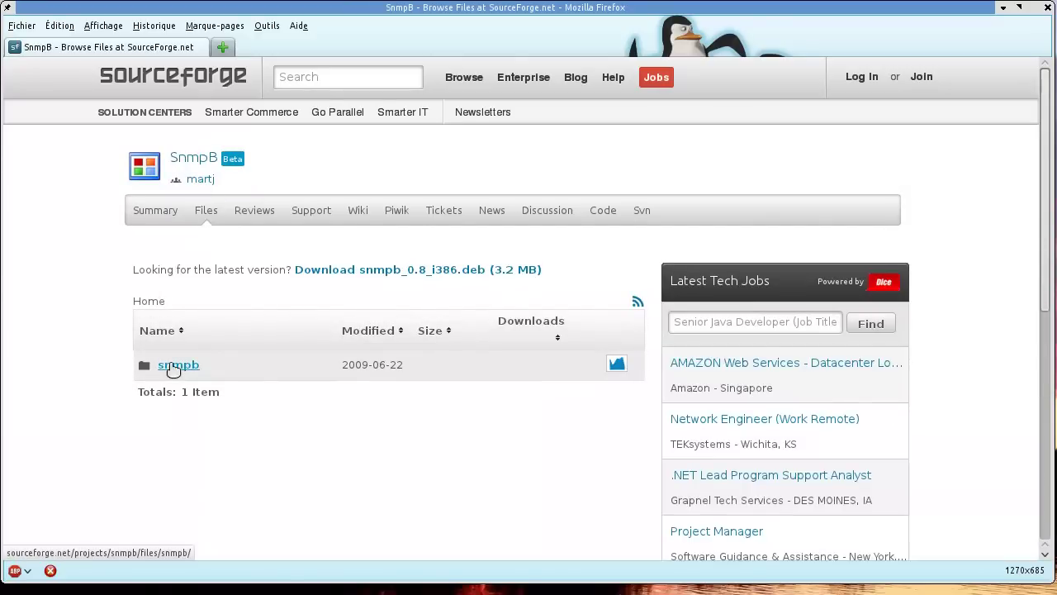
pyautogui.click(172, 369)
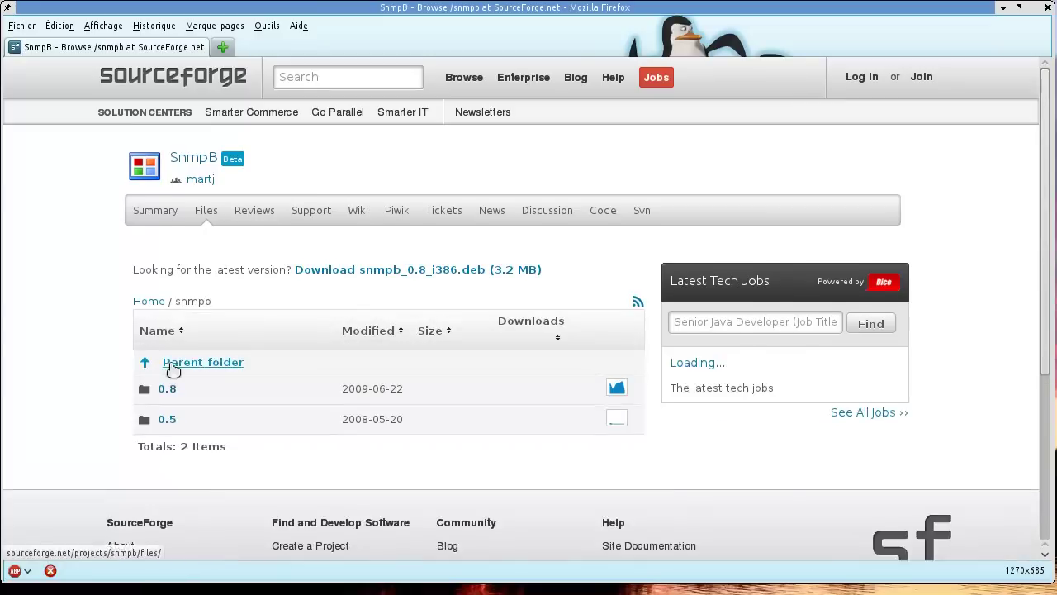
pyautogui.click(167, 389)
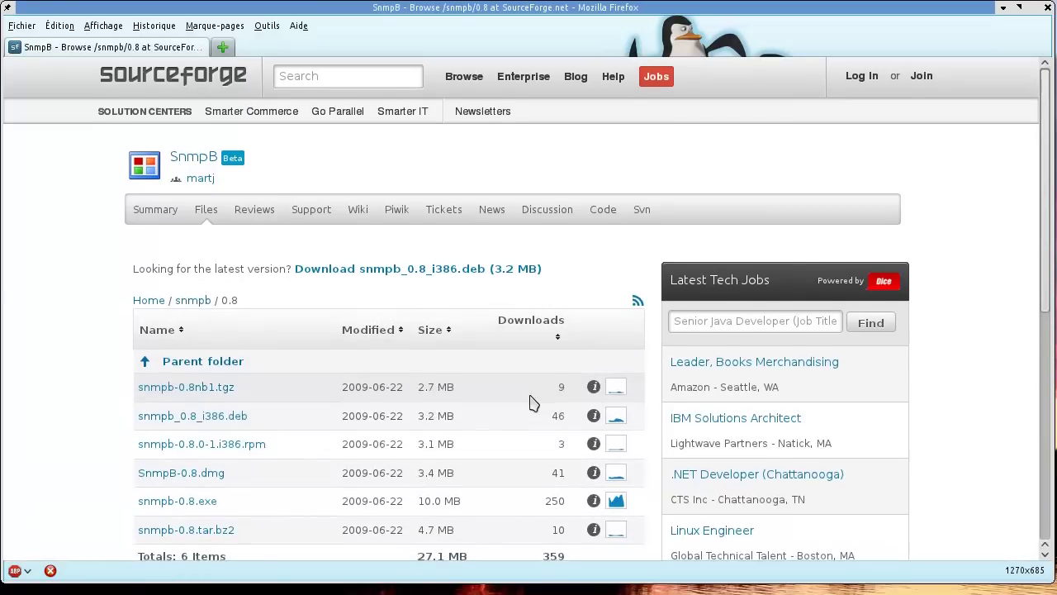
pyautogui.scroll(-3, 532, 402)
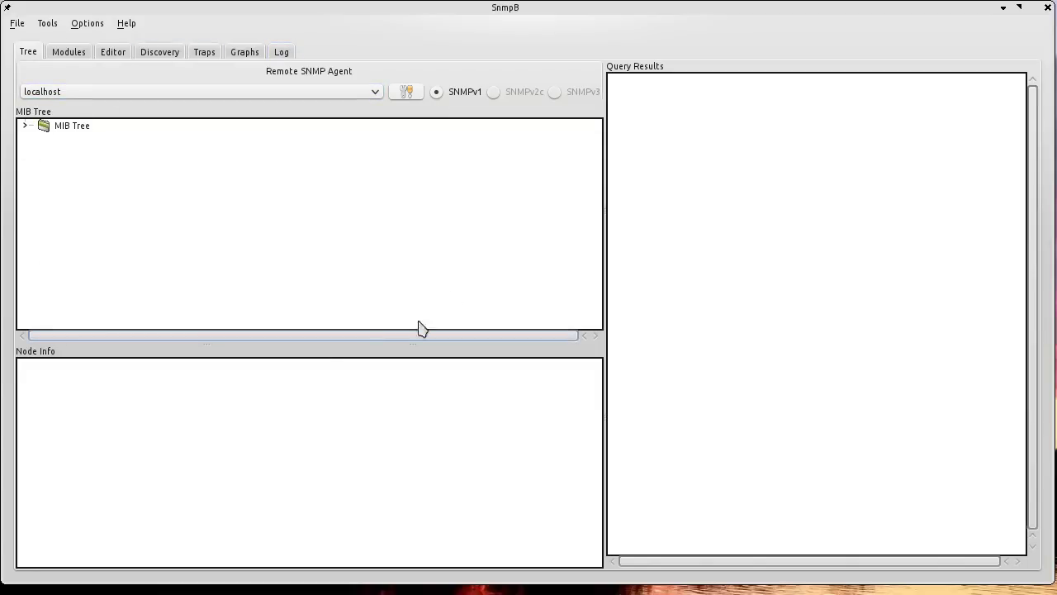
# In SnmpB, expand the MIB tree through iso and org, and inspect the dod node's kind in its node info
pyautogui.click(24, 126)
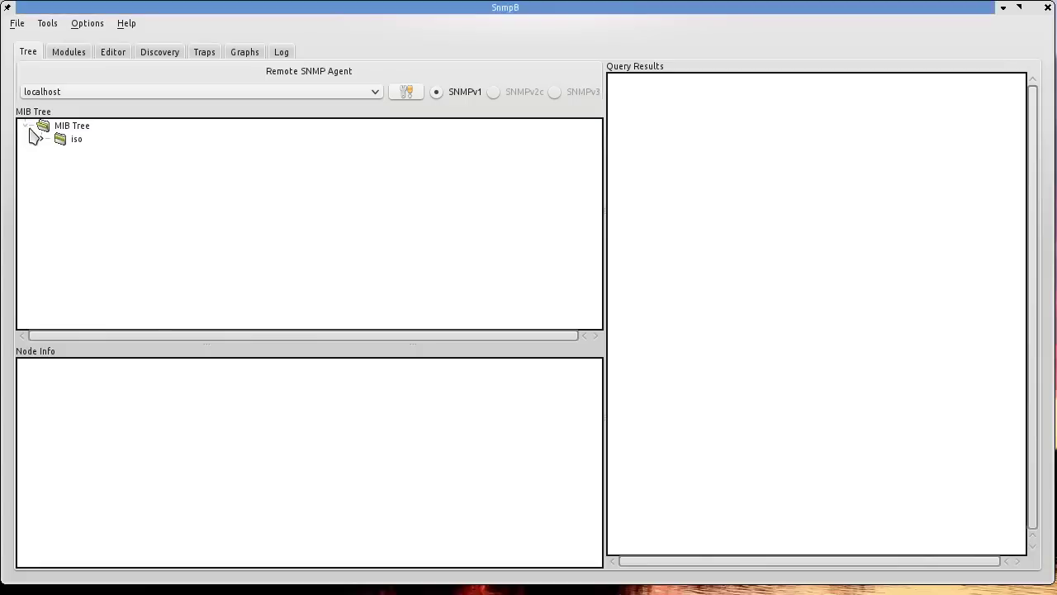
pyautogui.click(40, 139)
pyautogui.click(58, 153)
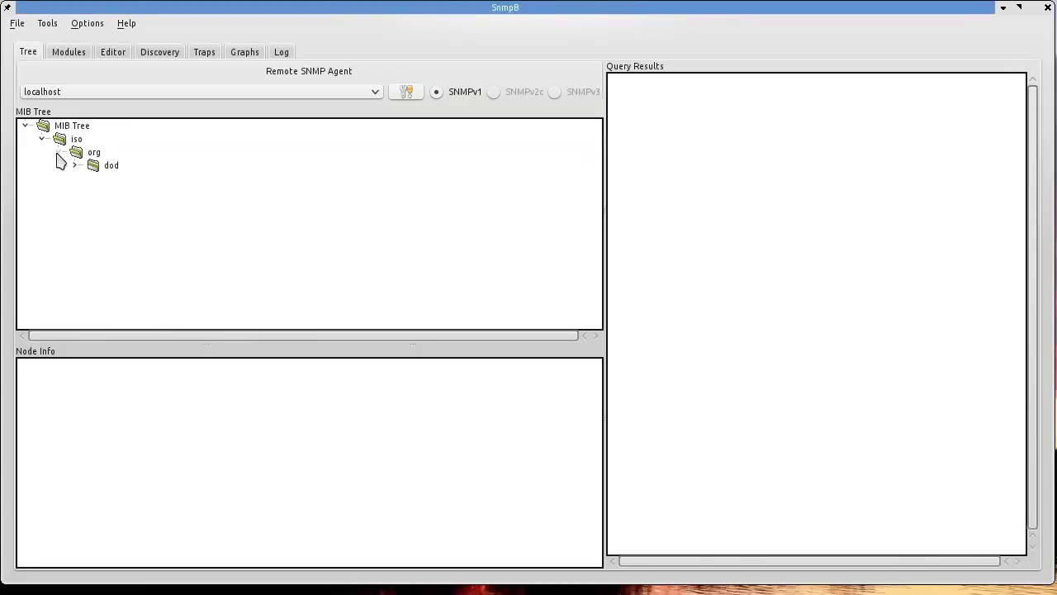
pyautogui.click(116, 169)
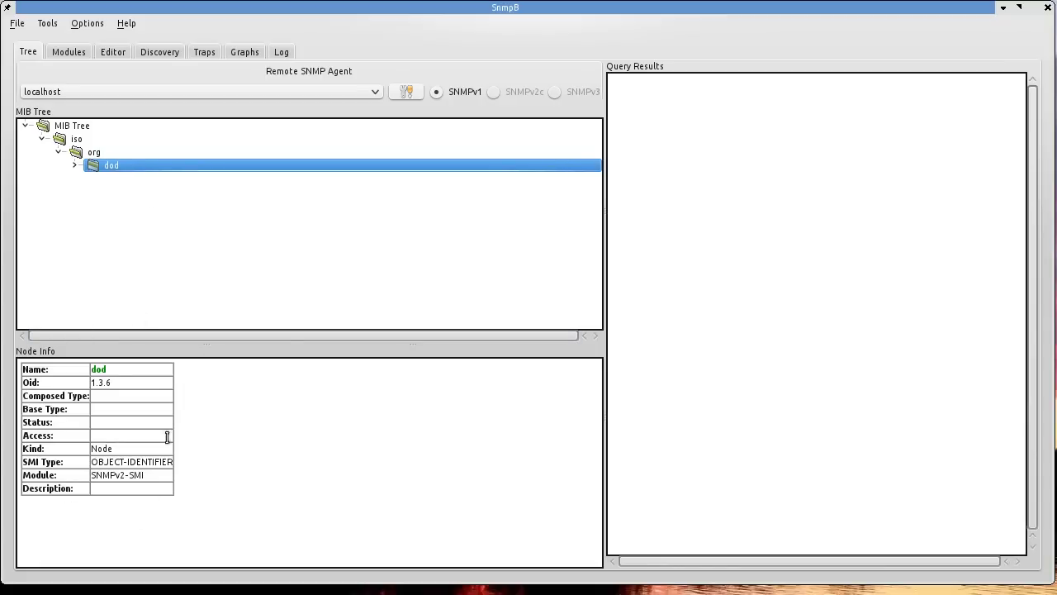
pyautogui.moveTo(114, 451); pyautogui.dragTo(91, 448)
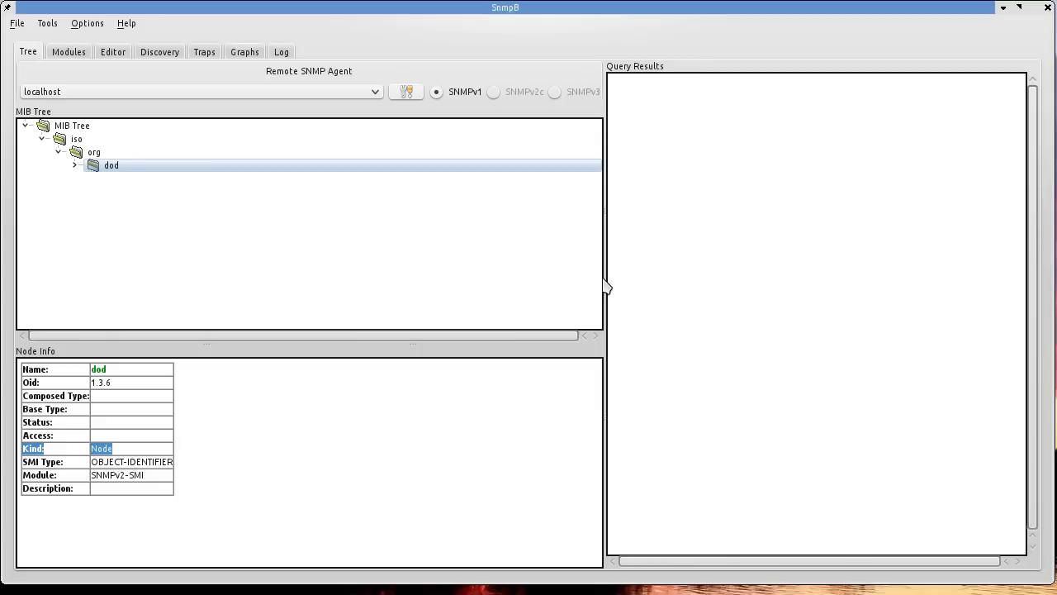
# Enable SNMPV2 and SNMPV3 support in the general properties of the localhost agent profile
pyautogui.click(410, 93)
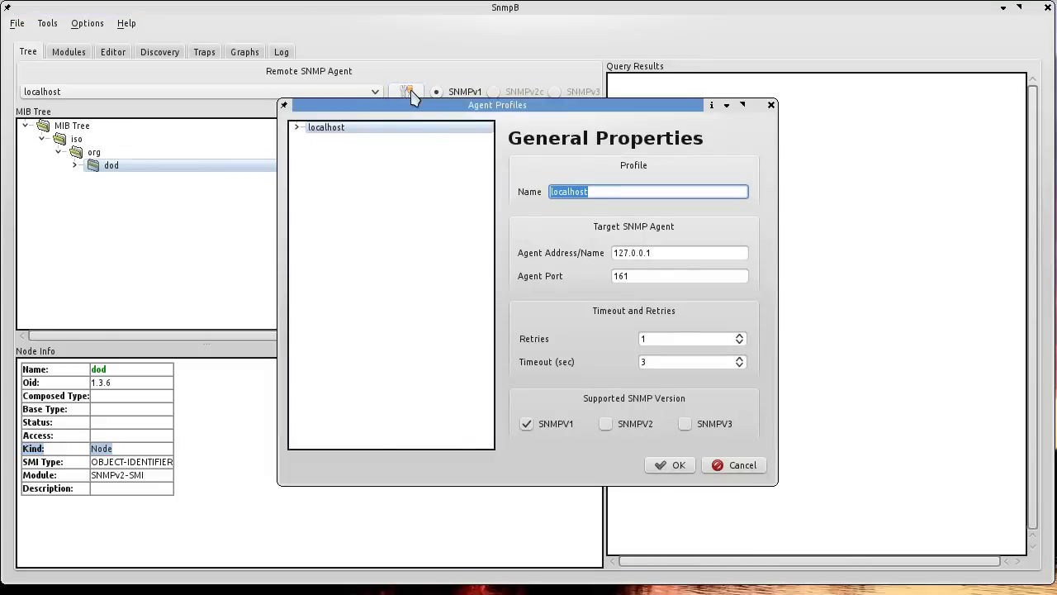
pyautogui.click(296, 127)
pyautogui.click(298, 128)
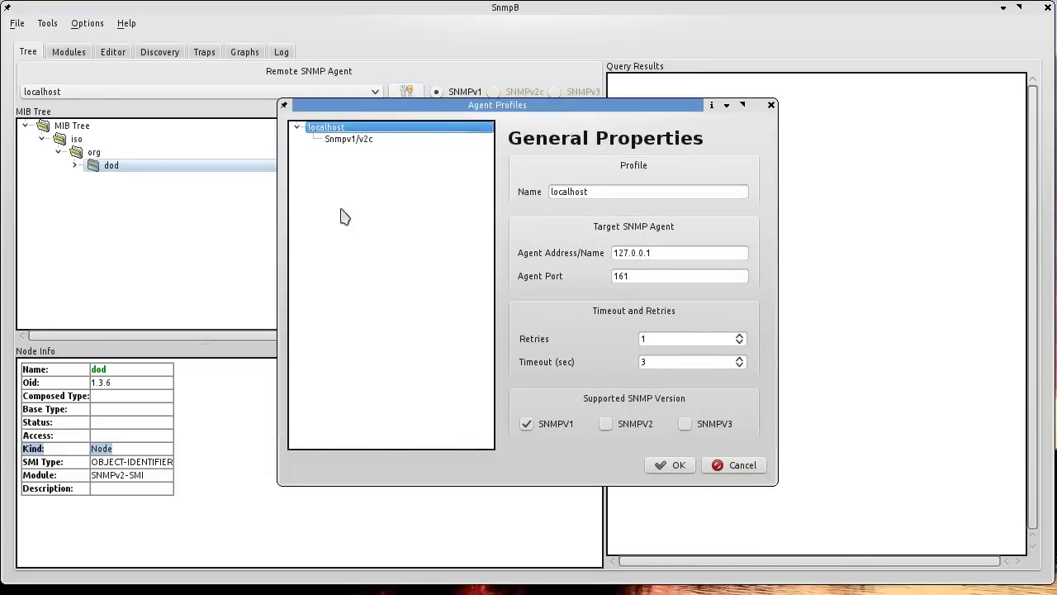
pyautogui.click(559, 193)
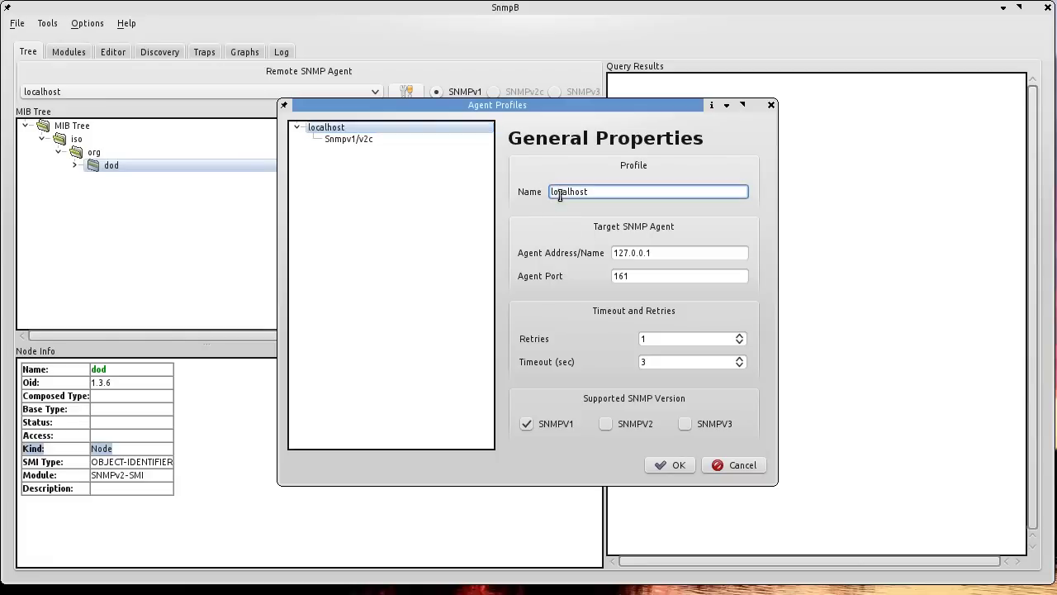
pyautogui.click(651, 253)
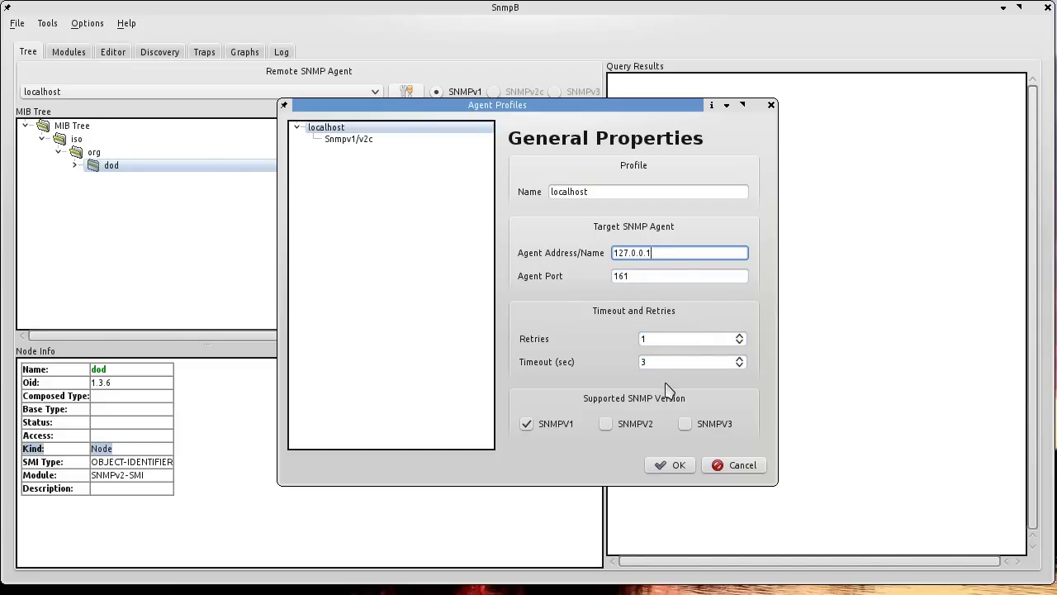
pyautogui.click(634, 425)
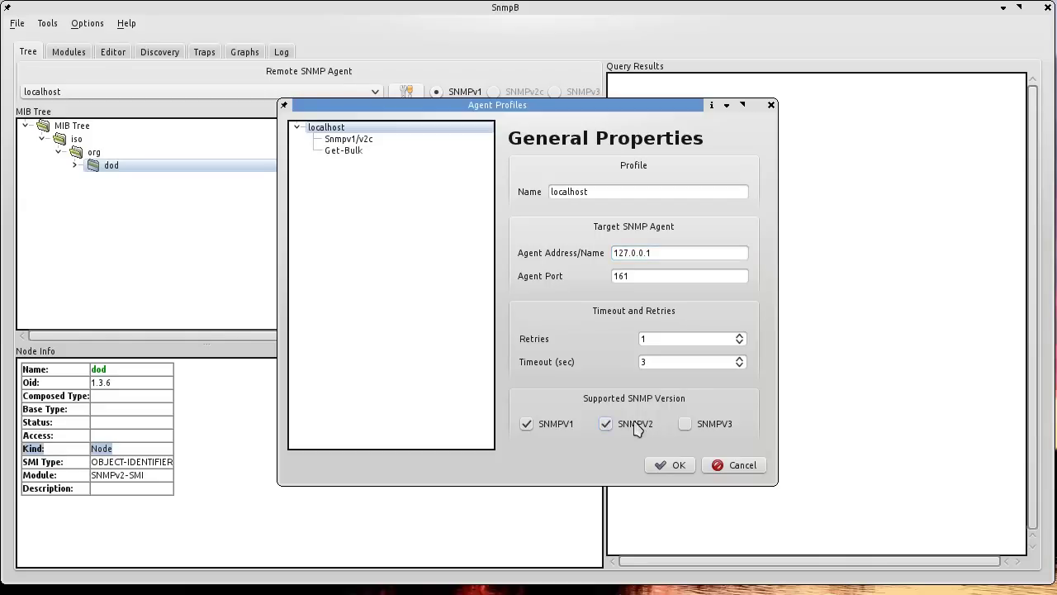
pyautogui.click(707, 425)
# Review the localhost profile's SNMPv1/v2c communities, Get-Bulk and SNMPv3 properties, and save the agent profile
pyautogui.click(364, 140)
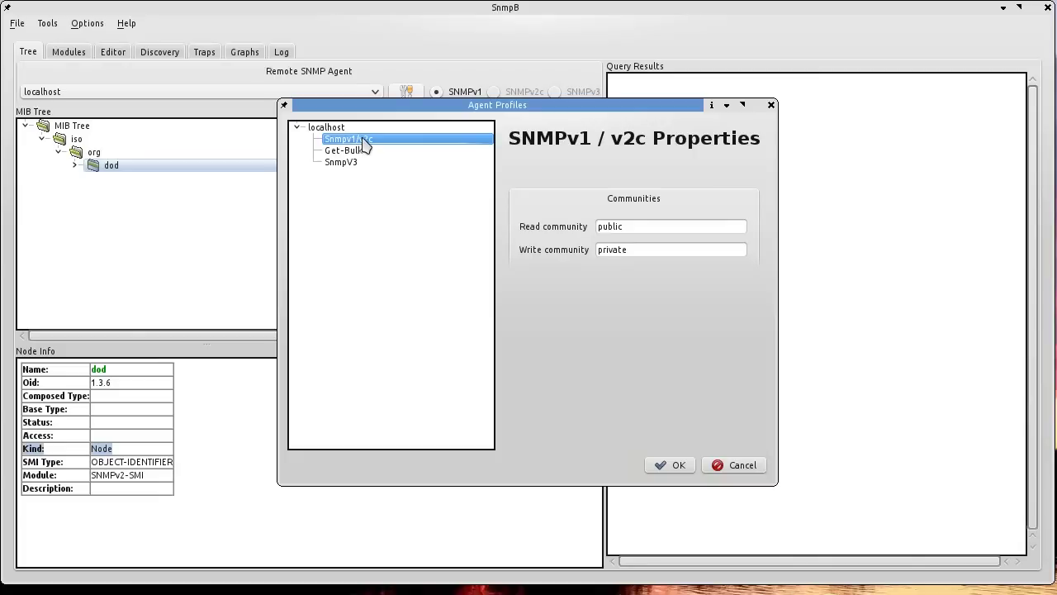
pyautogui.click(623, 229)
pyautogui.moveTo(623, 229); pyautogui.dragTo(579, 249)
pyautogui.click(636, 252)
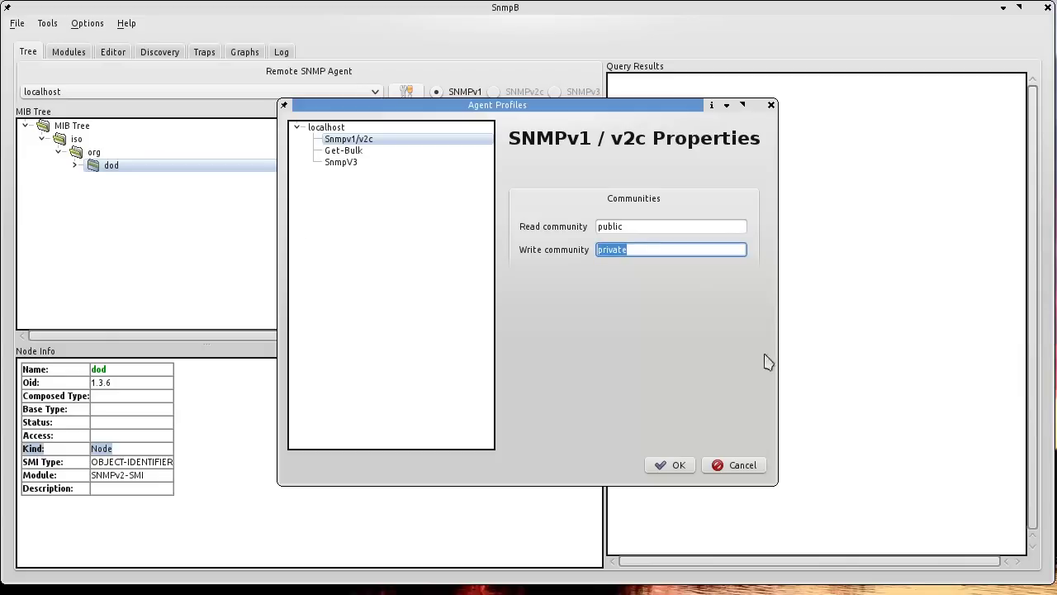
pyautogui.click(344, 152)
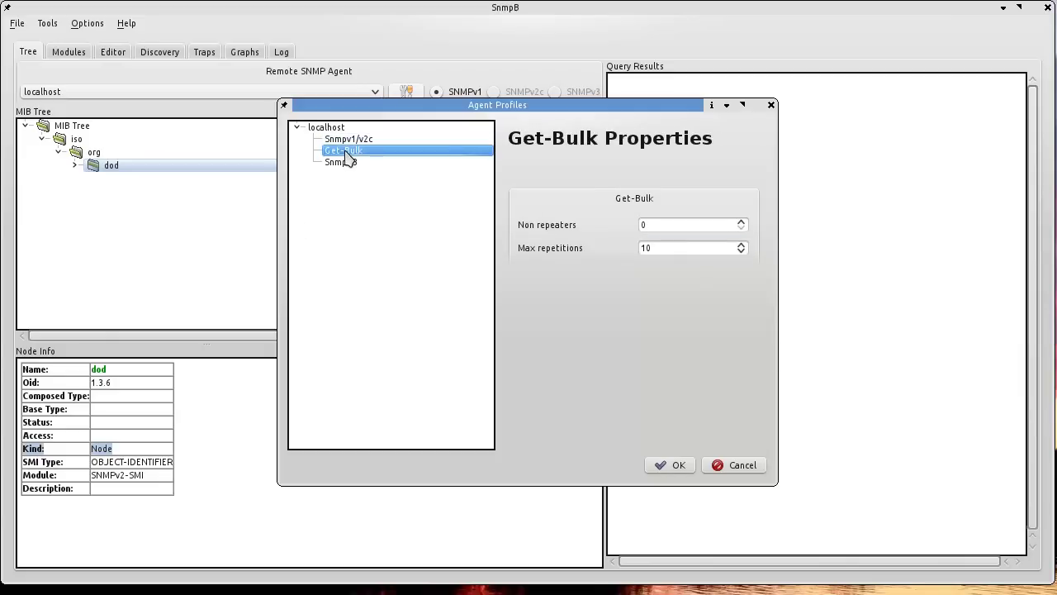
pyautogui.click(345, 165)
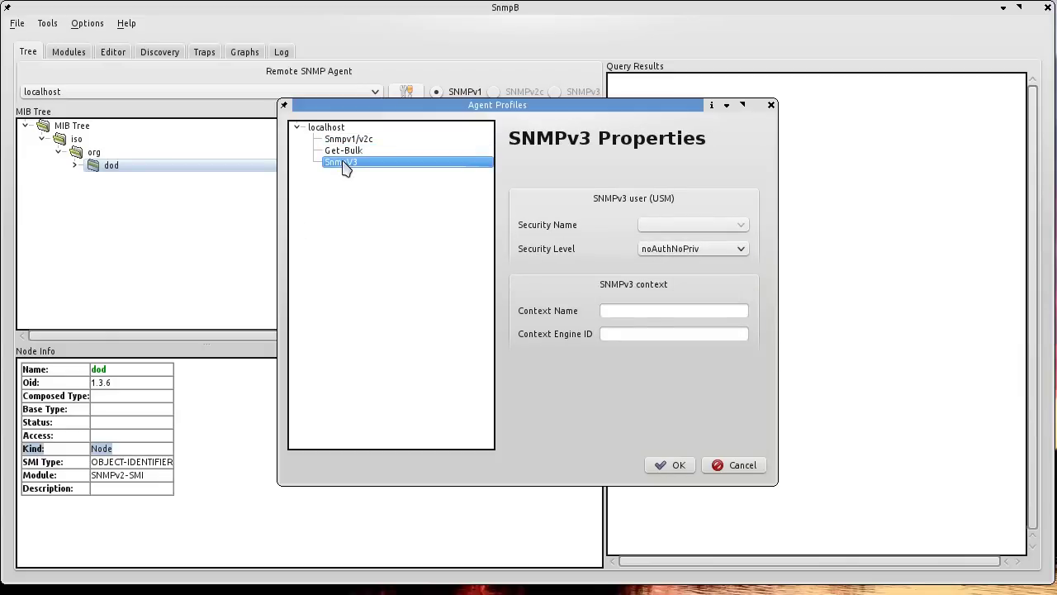
pyautogui.click(670, 466)
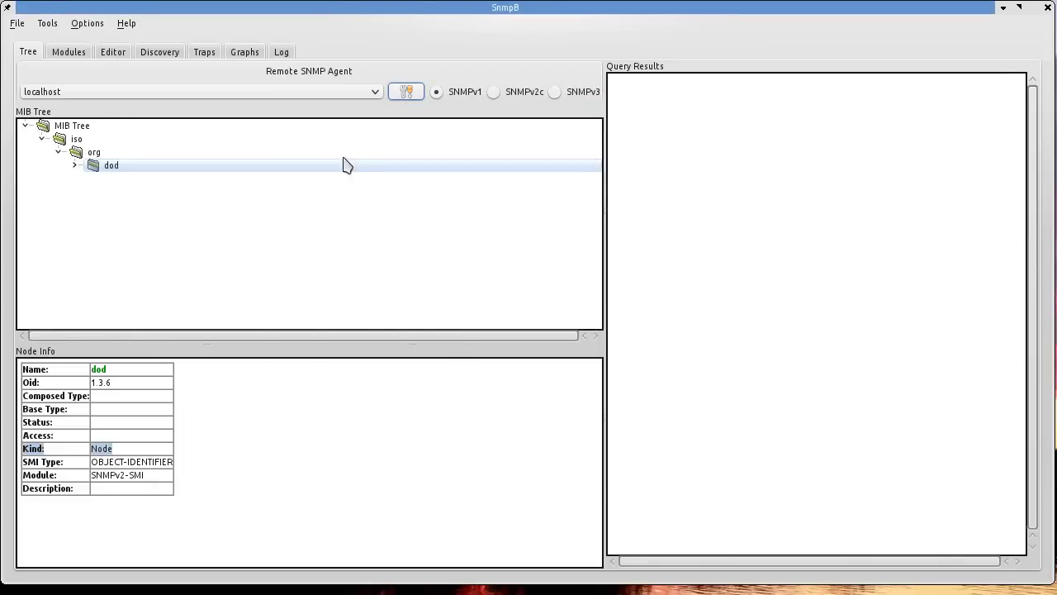
# Expand the MIB tree from dod through internet and mgmt down to the branches of mib-2
pyautogui.click(75, 166)
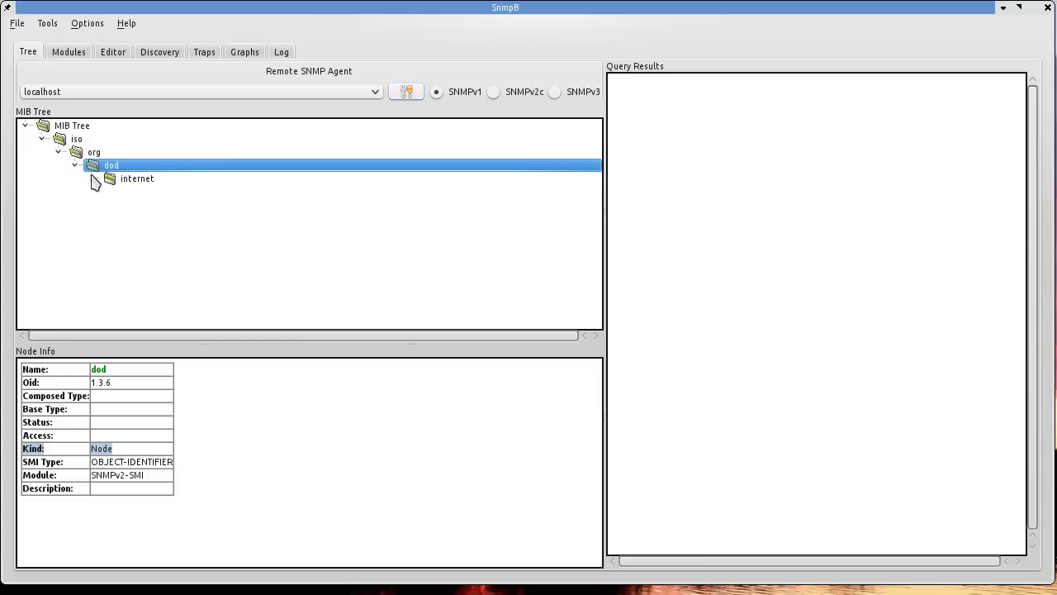
pyautogui.click(92, 180)
pyautogui.click(105, 193)
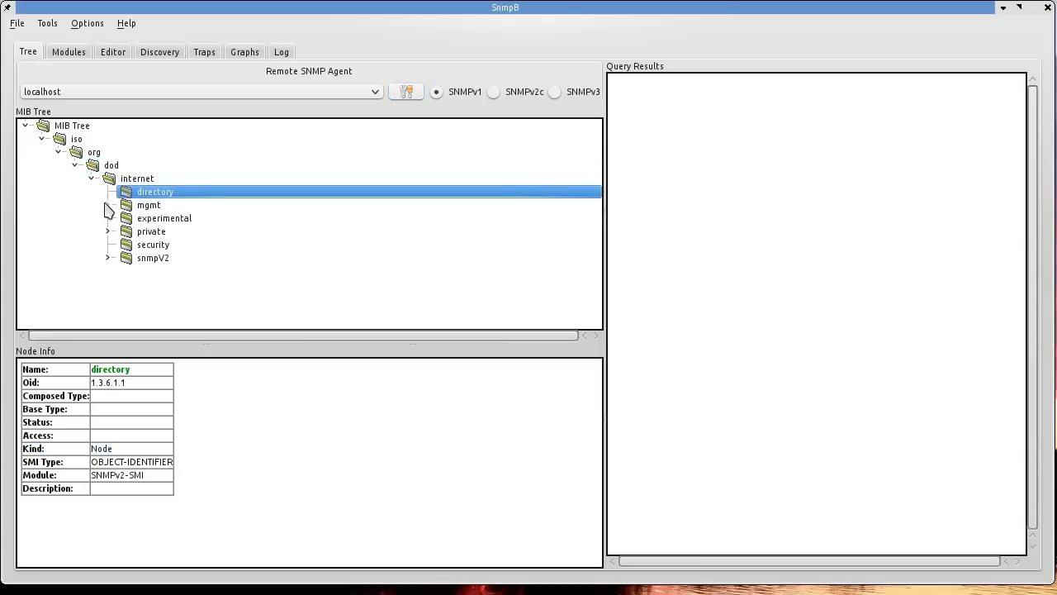
pyautogui.click(108, 205)
pyautogui.click(125, 219)
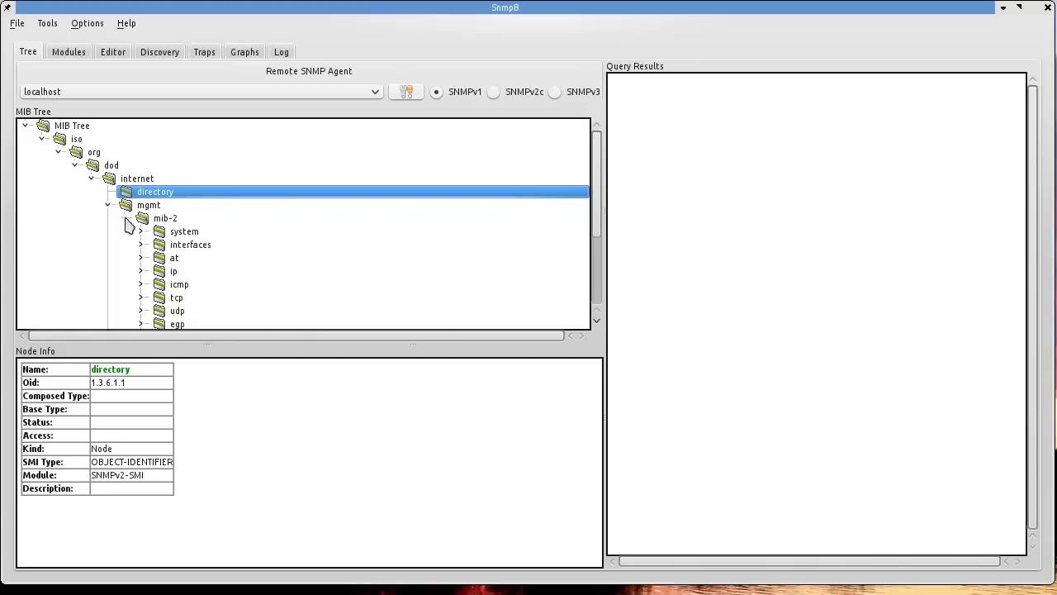
# Run a Walk query on the system node under mib-2 and highlight the returned query results
pyautogui.click(175, 232)
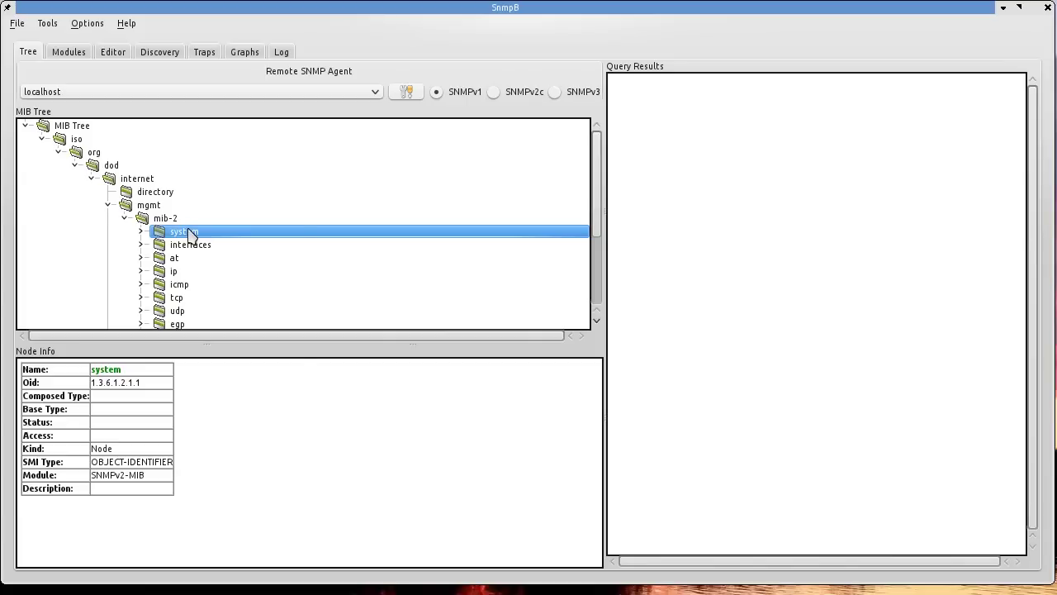
pyautogui.rightClick(189, 233)
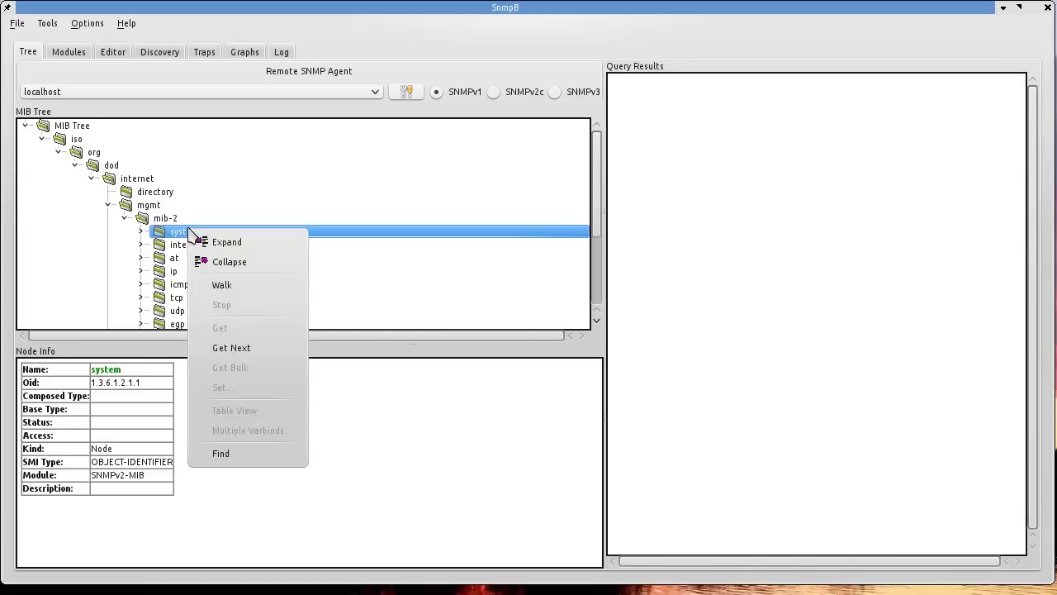
pyautogui.click(222, 285)
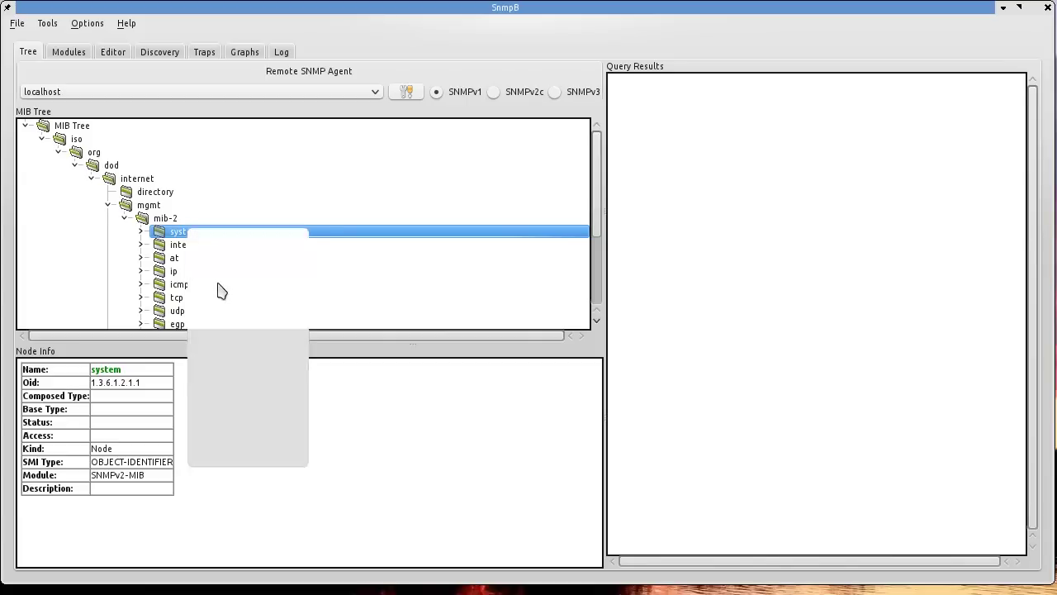
pyautogui.moveTo(625, 82); pyautogui.dragTo(769, 451)
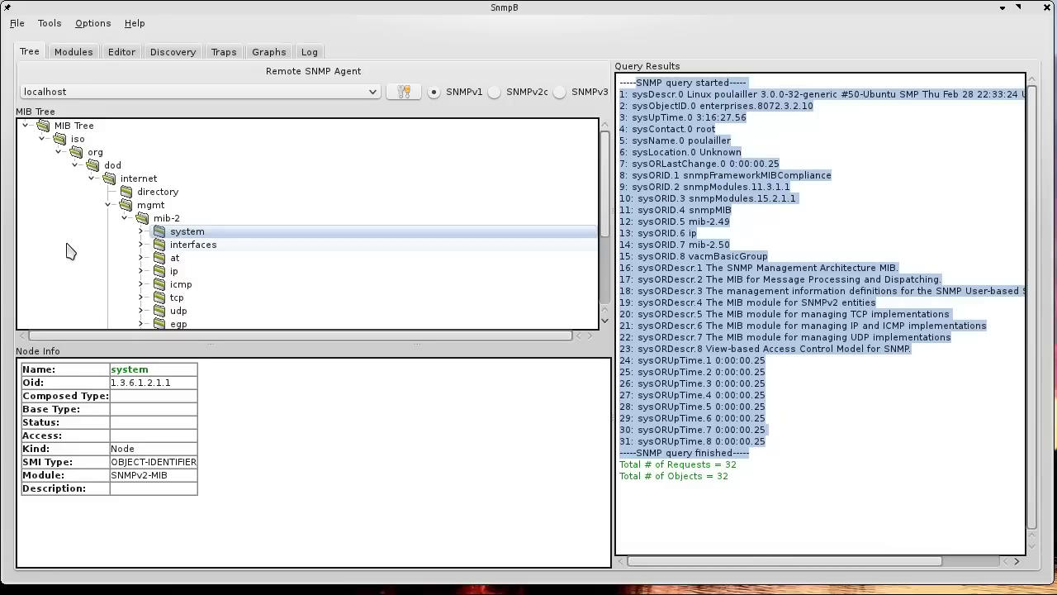
# Expand the system branch and run a Get query on the sysDescr object
pyautogui.click(141, 232)
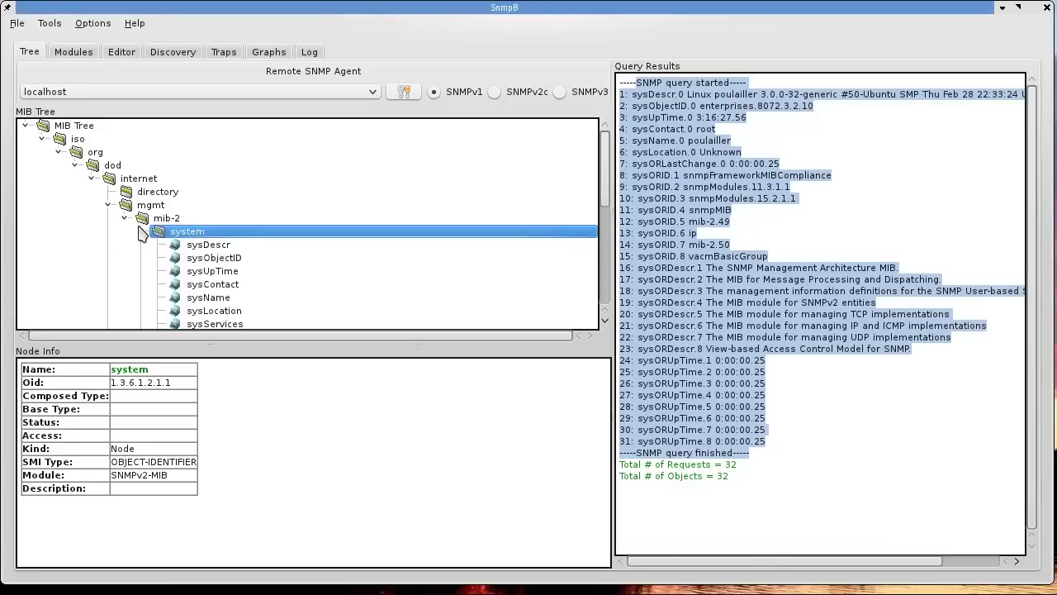
pyautogui.click(201, 246)
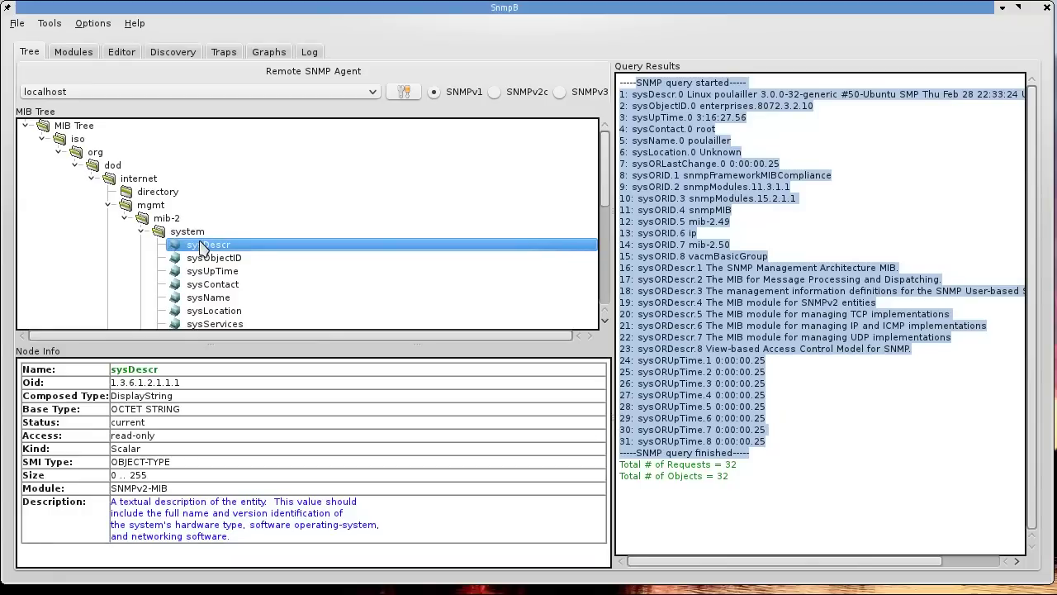
pyautogui.rightClick(201, 246)
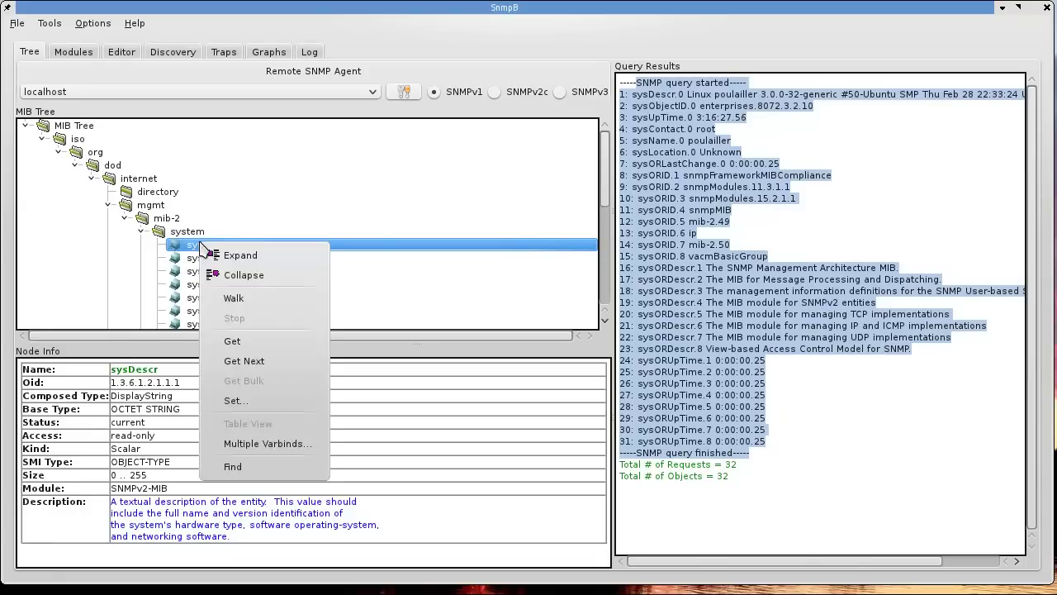
pyautogui.click(229, 338)
pyautogui.moveTo(664, 104); pyautogui.dragTo(659, 98)
pyautogui.click(659, 98)
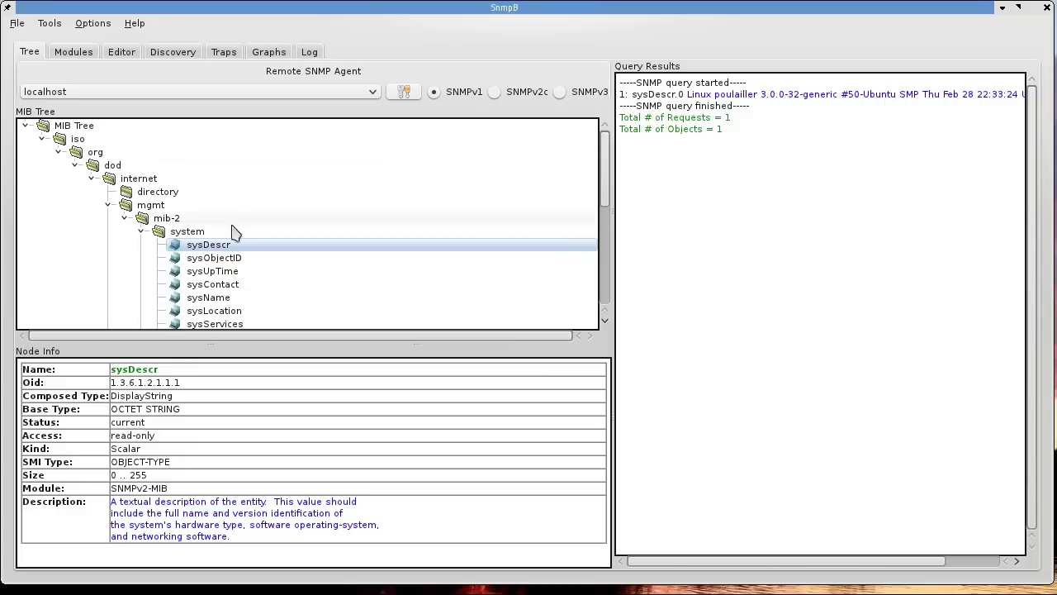
# Collapse the system branch, expand tcp under mib-2, and run a Walk query on tcpConnTable
pyautogui.click(140, 232)
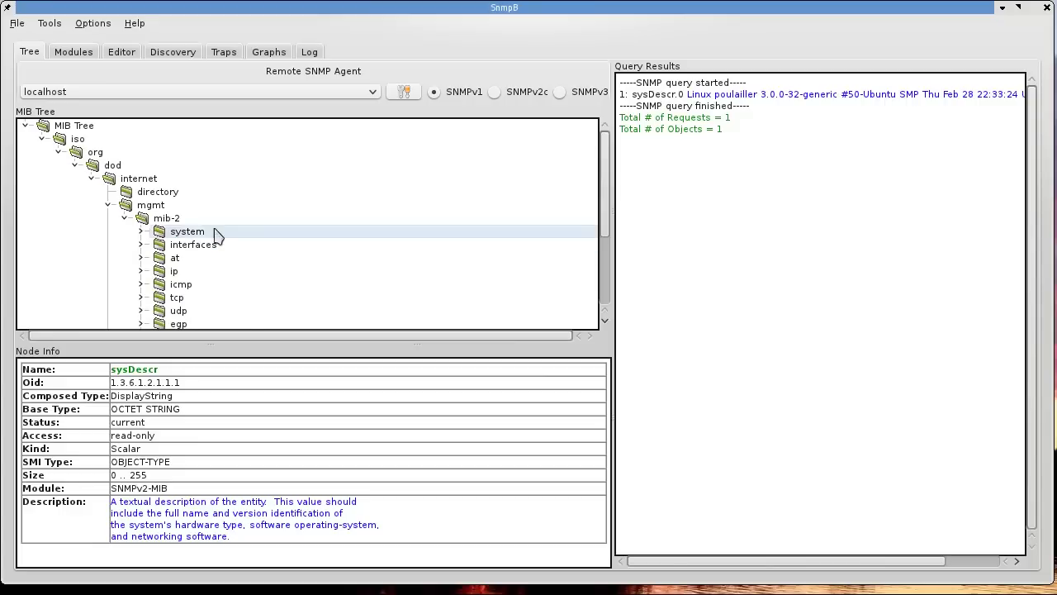
pyautogui.scroll(-2, 220, 231)
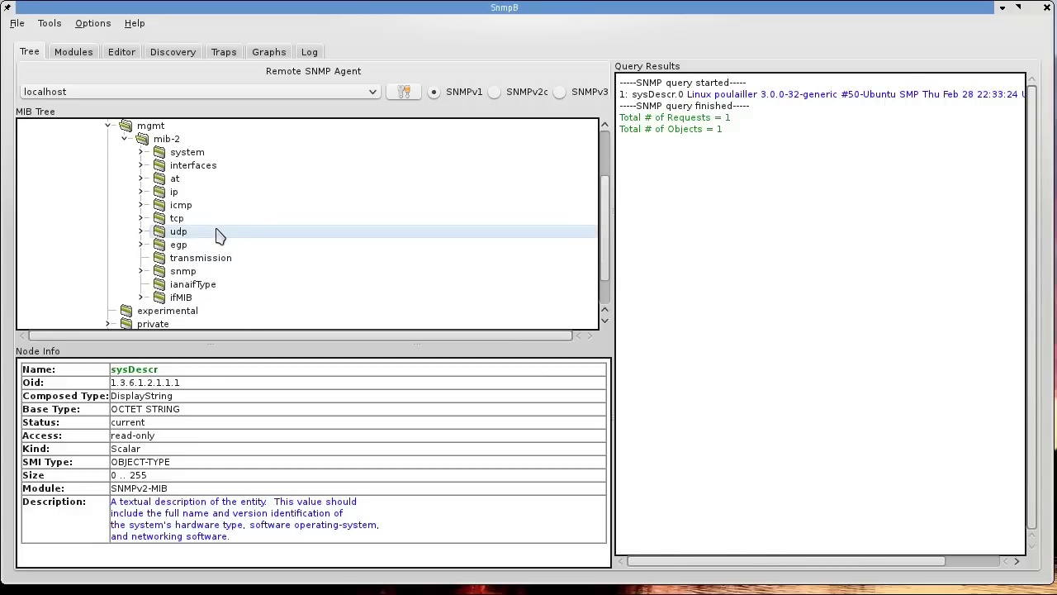
pyautogui.click(140, 219)
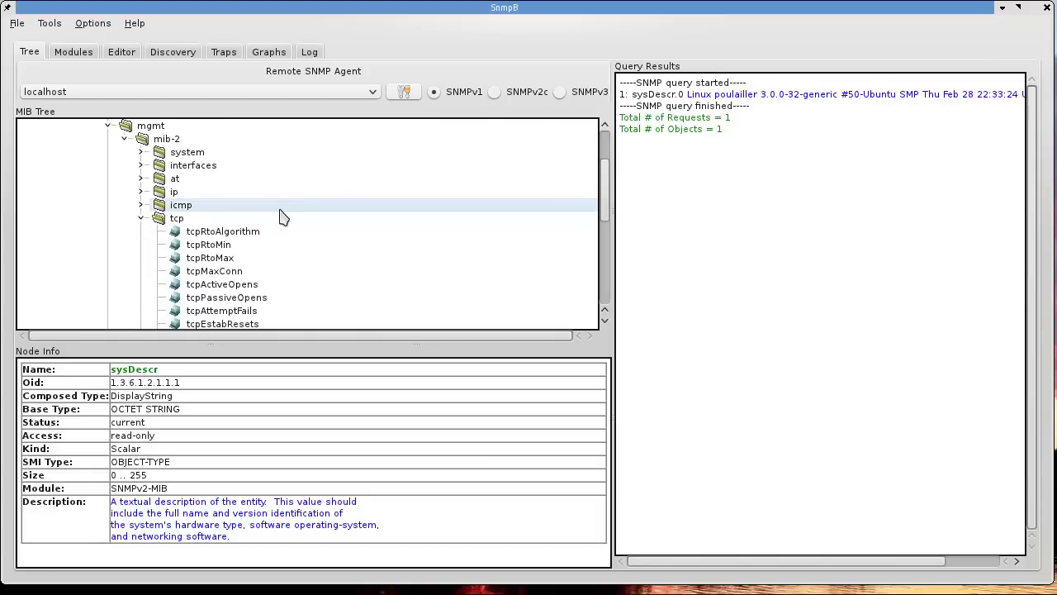
pyautogui.scroll(-3, 202, 232)
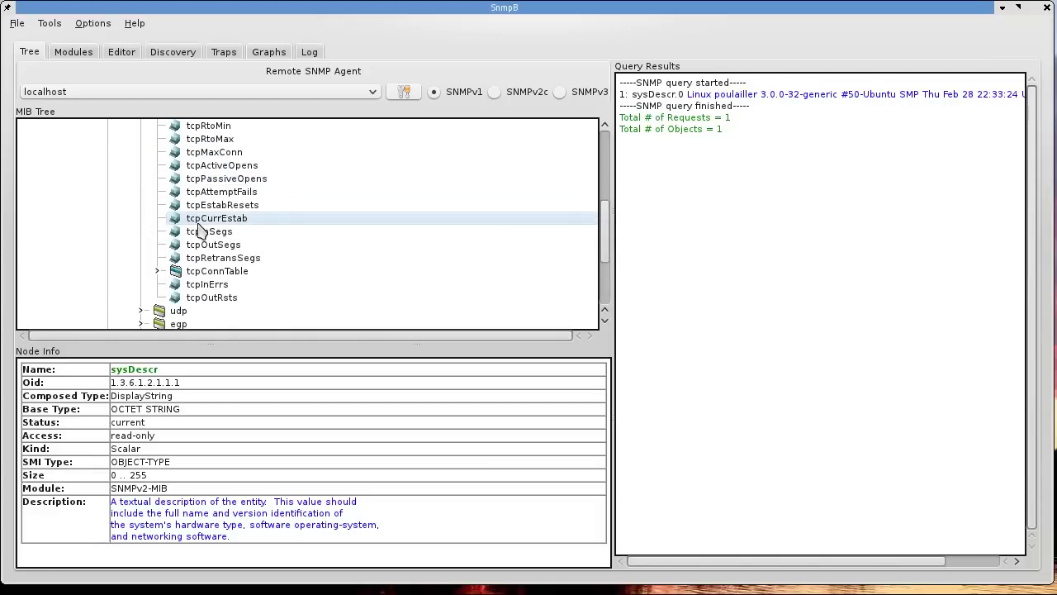
pyautogui.click(210, 273)
pyautogui.rightClick(210, 275)
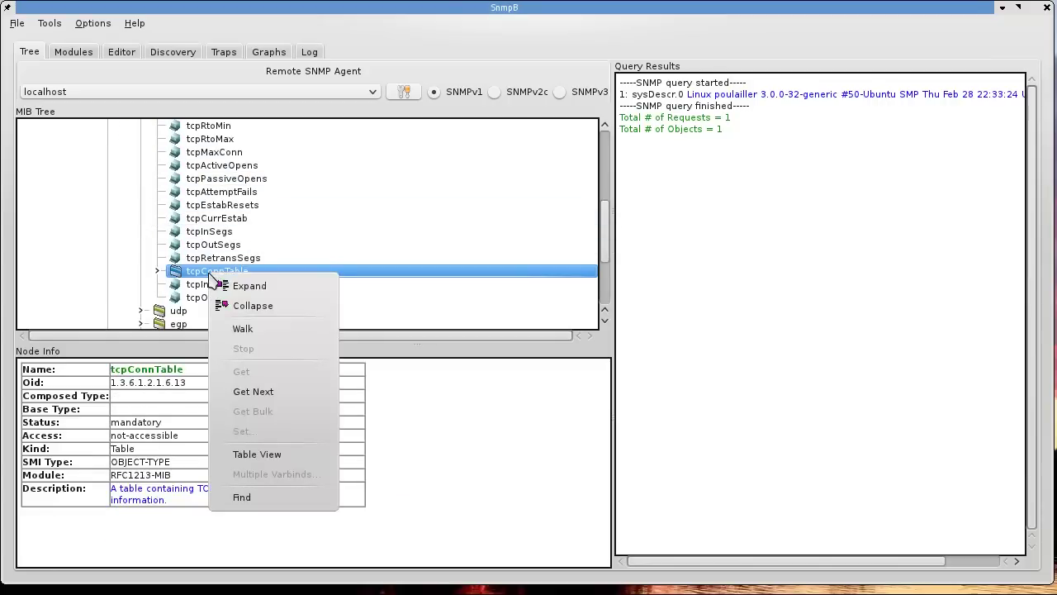
pyautogui.click(241, 327)
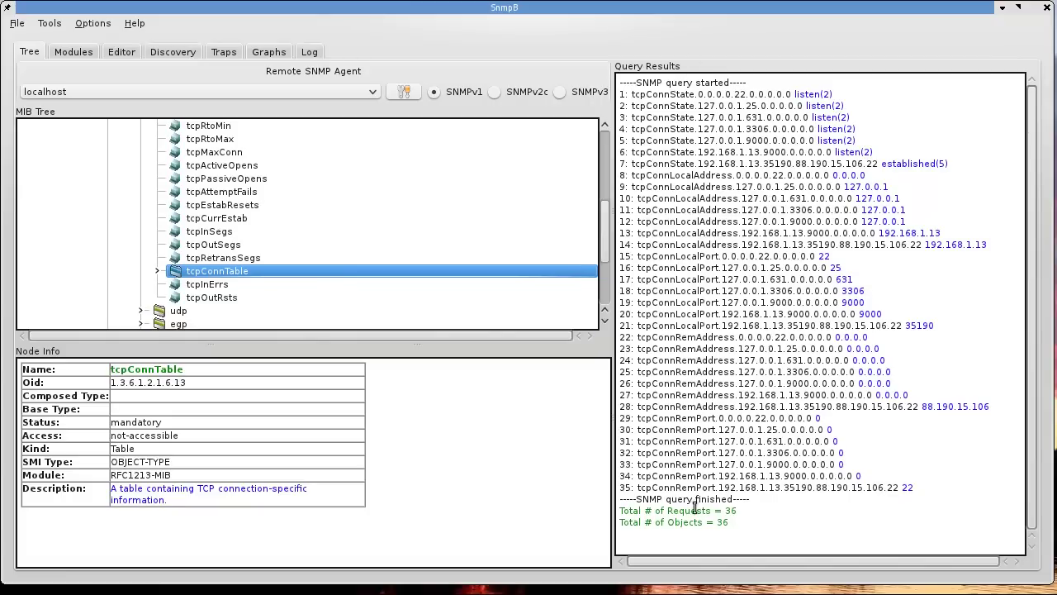
# Query tcpConnTable again using Table View to list the TCP connections as rows and columns
pyautogui.rightClick(198, 271)
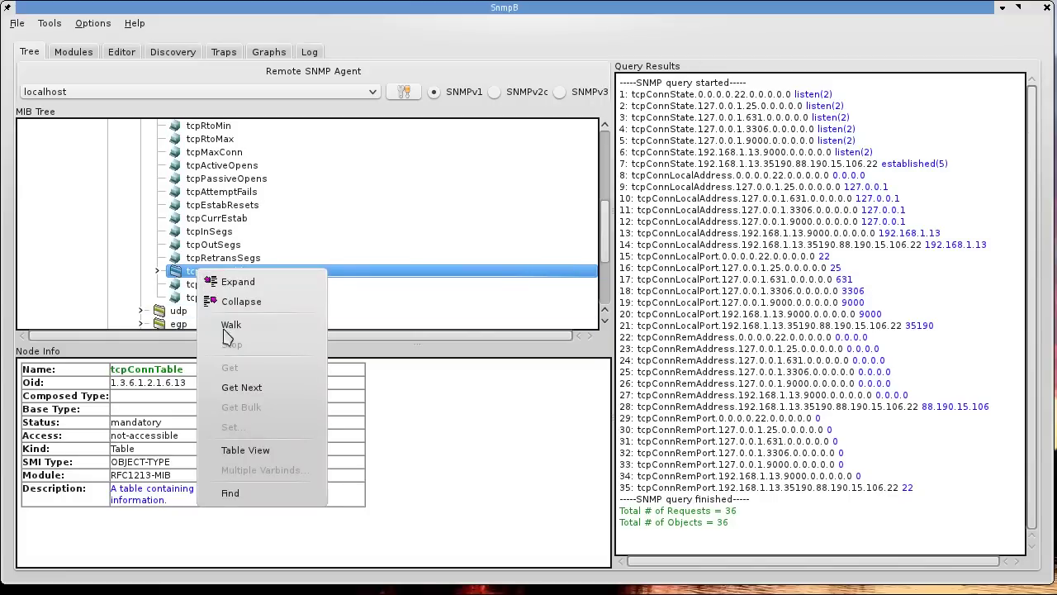
pyautogui.click(244, 453)
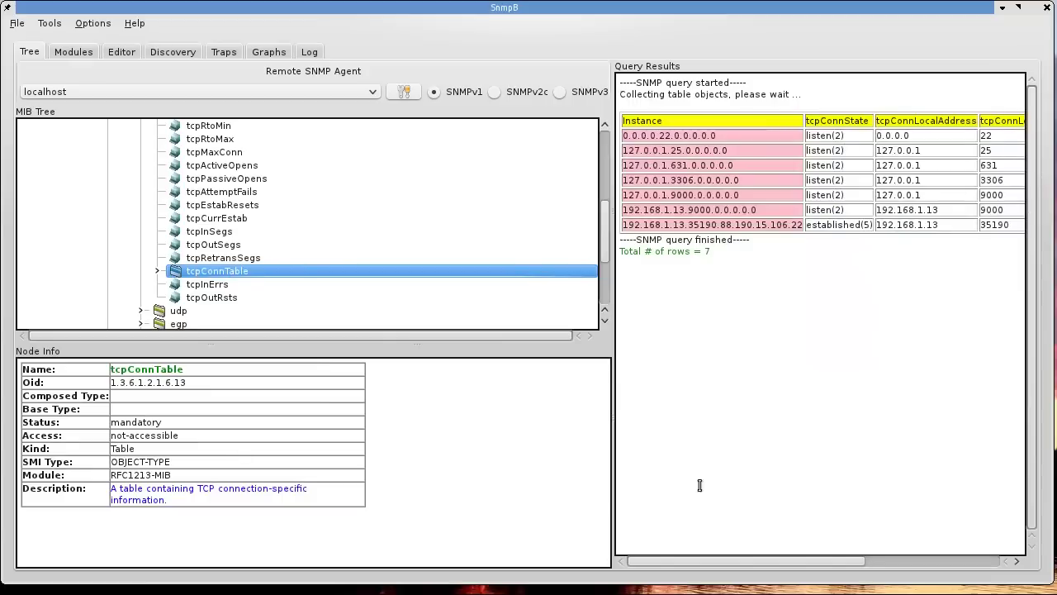
pyautogui.moveTo(753, 561)
pyautogui.mouseDown()
pyautogui.moveTo(907, 559)
pyautogui.moveTo(755, 559)
pyautogui.mouseUp()
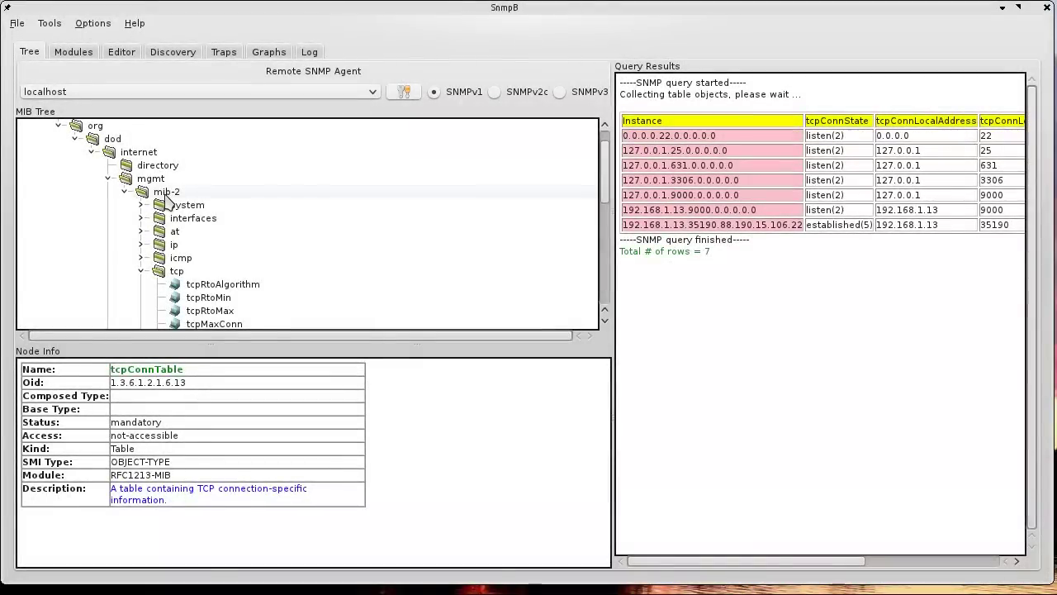
# Search from the mib-2 node for the text "tcp", advance to the second match, and close the search
pyautogui.click(169, 195)
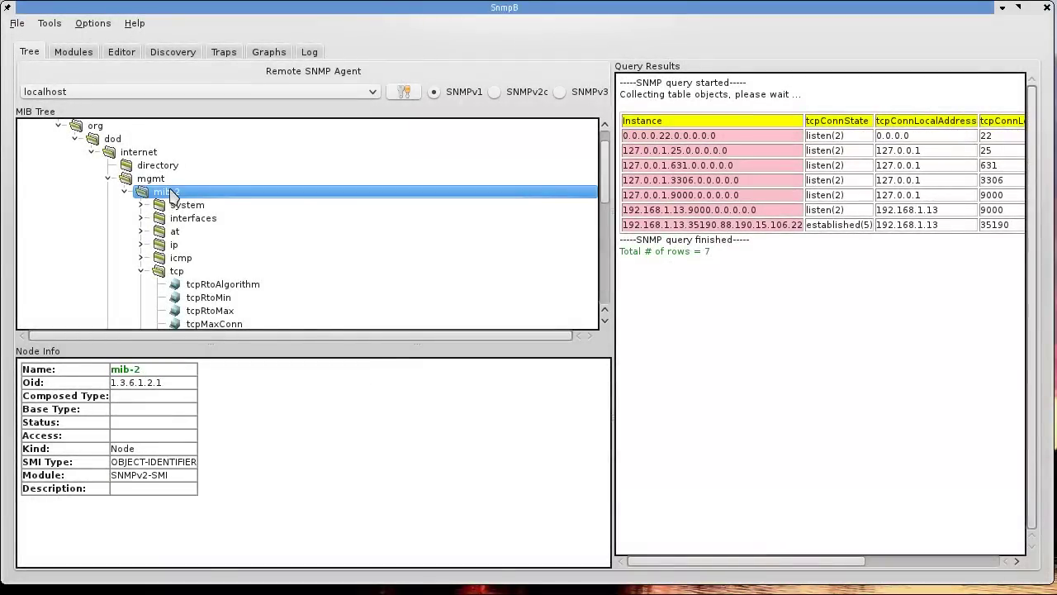
pyautogui.rightClick(171, 194)
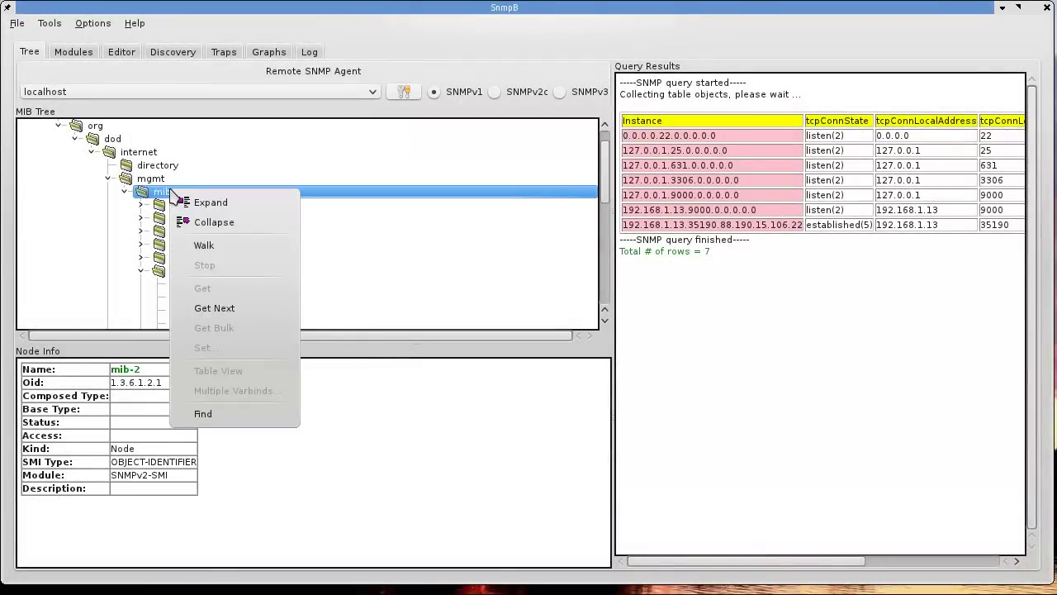
pyautogui.click(205, 415)
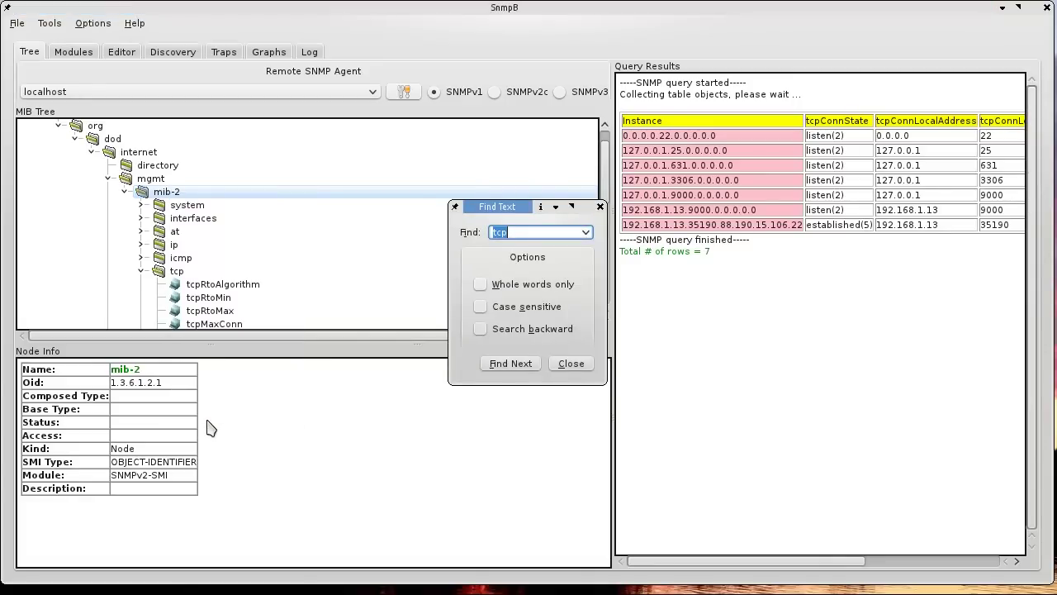
pyautogui.click(520, 365)
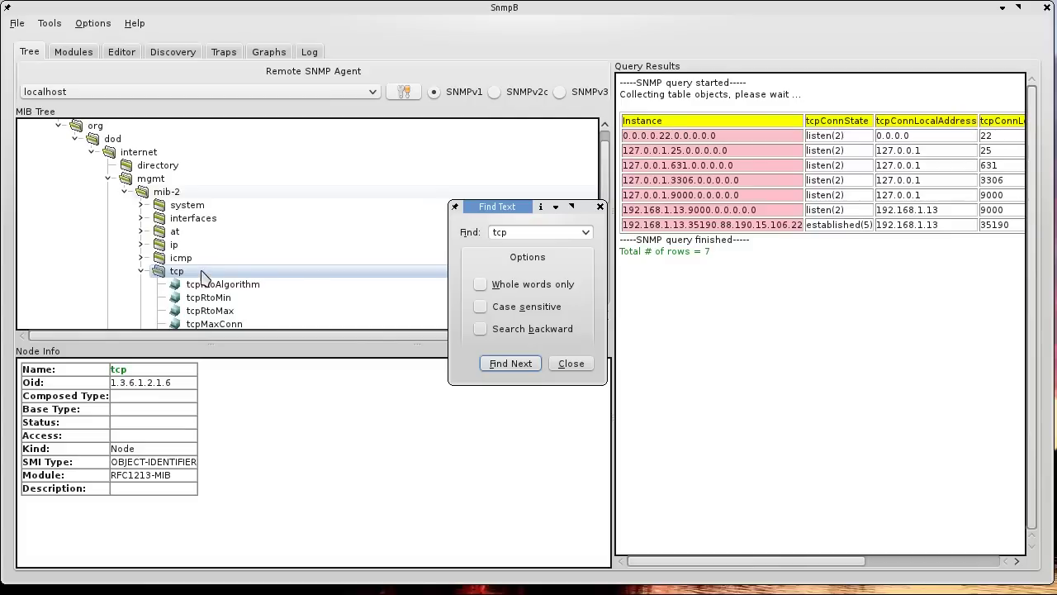
pyautogui.click(498, 372)
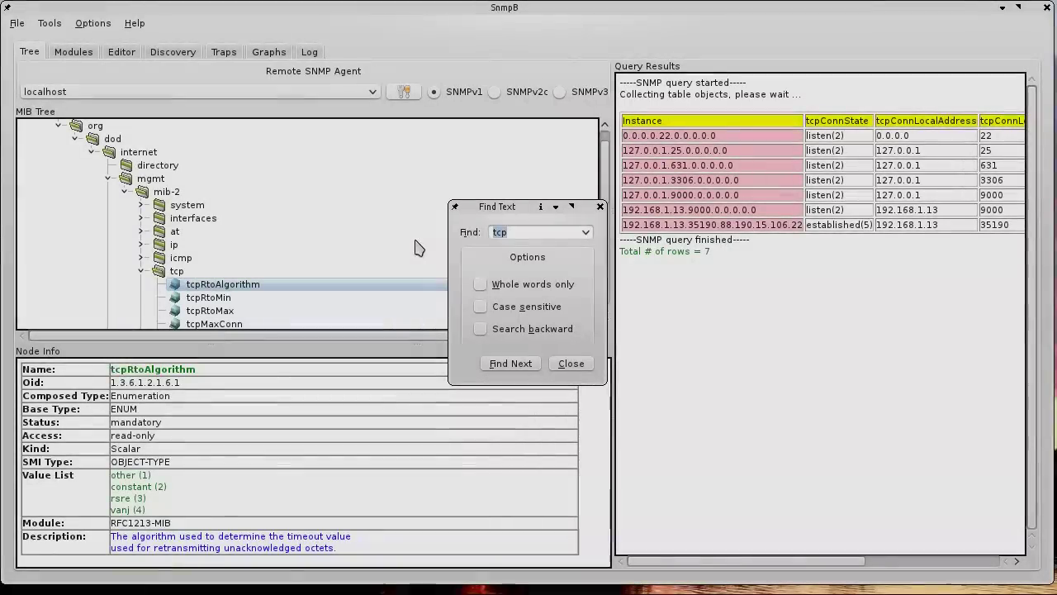
pyautogui.click(566, 365)
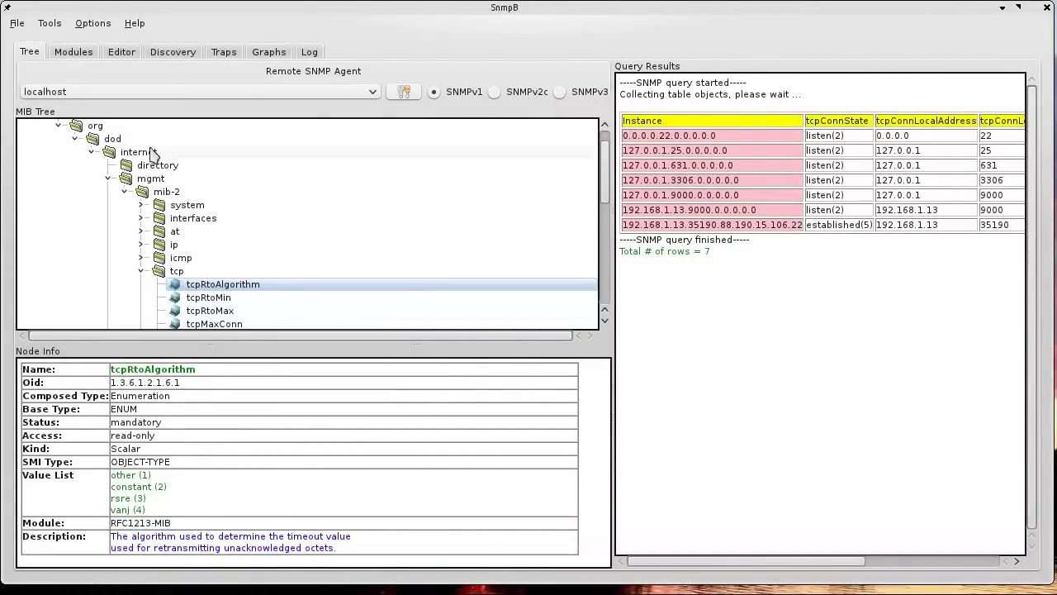
# Collapse the tcp branch and look over the remaining branches of the MIB tree
pyautogui.click(141, 271)
pyautogui.scroll(-3, 216, 245)
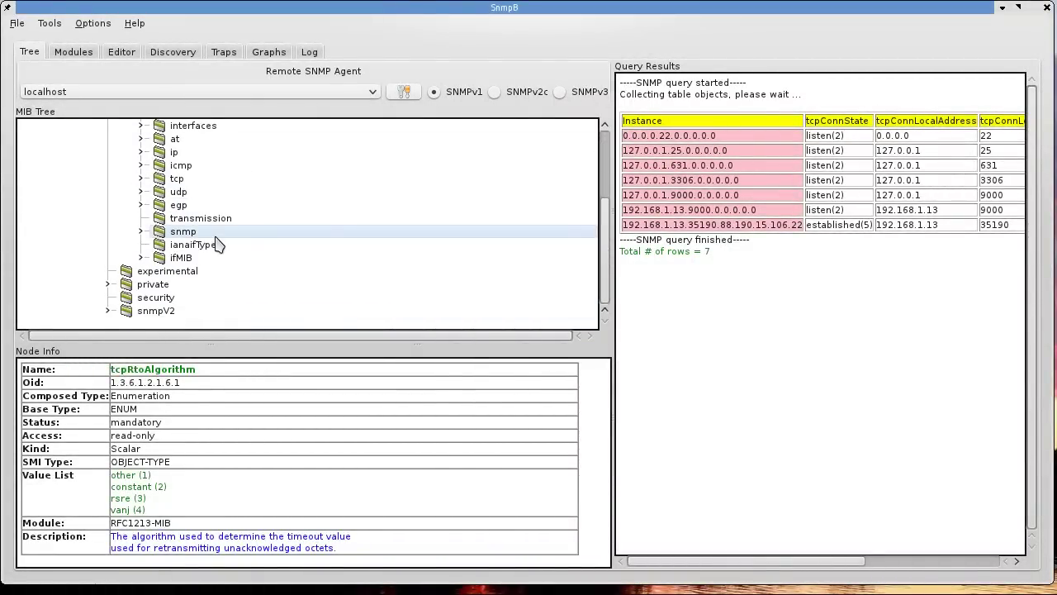
pyautogui.scroll(2, 217, 244)
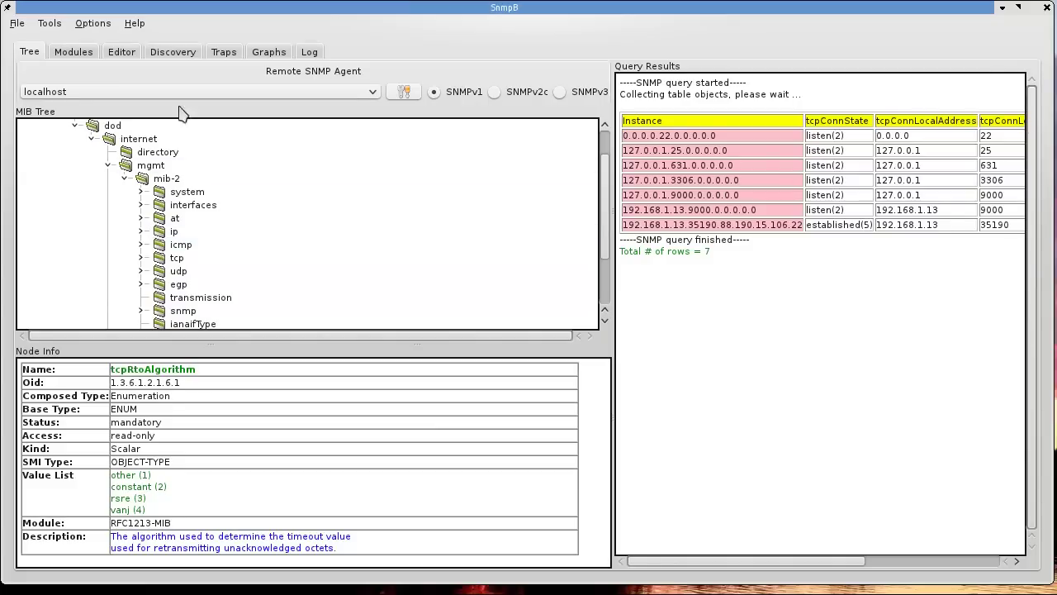
# Load the HOST-RESOURCES-MIB and HOST-RESOURCES-TYPES modules from the list of available MIB modules
pyautogui.click(81, 55)
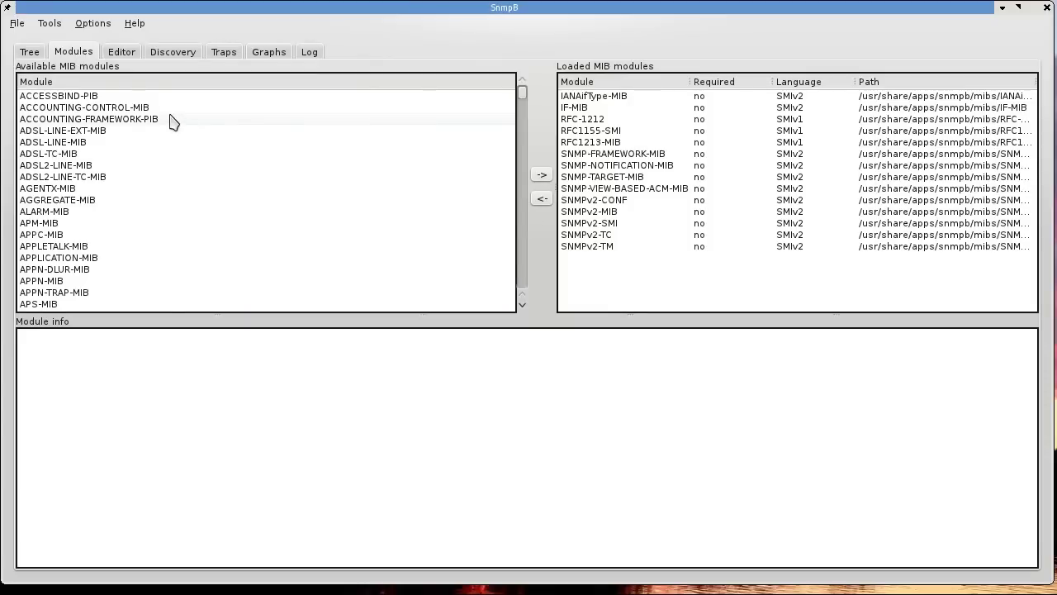
pyautogui.scroll(-1, 143, 233)
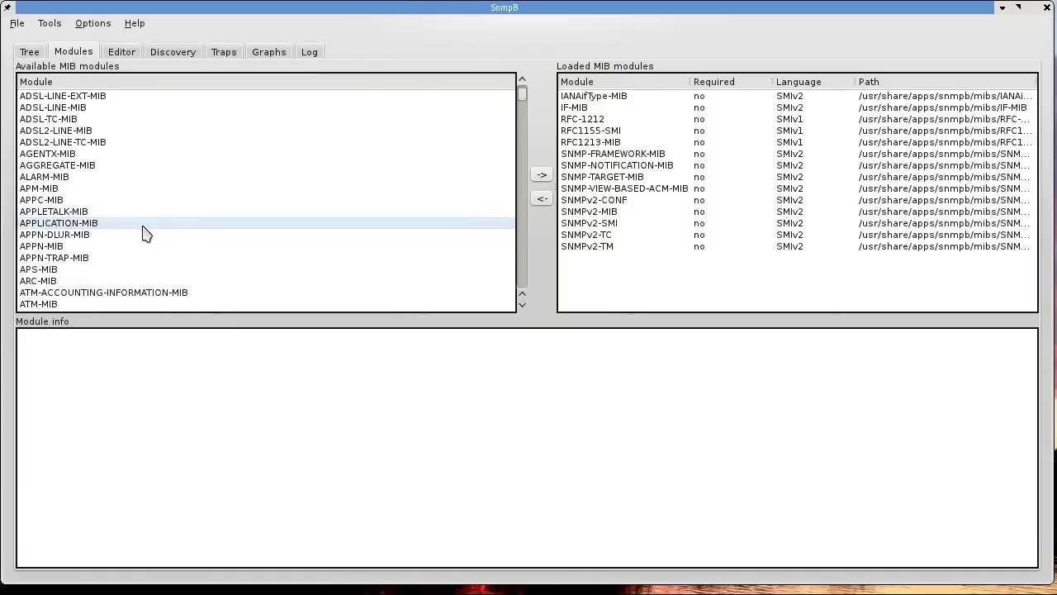
pyautogui.scroll(1, 143, 234)
pyautogui.scroll(-7, 143, 234)
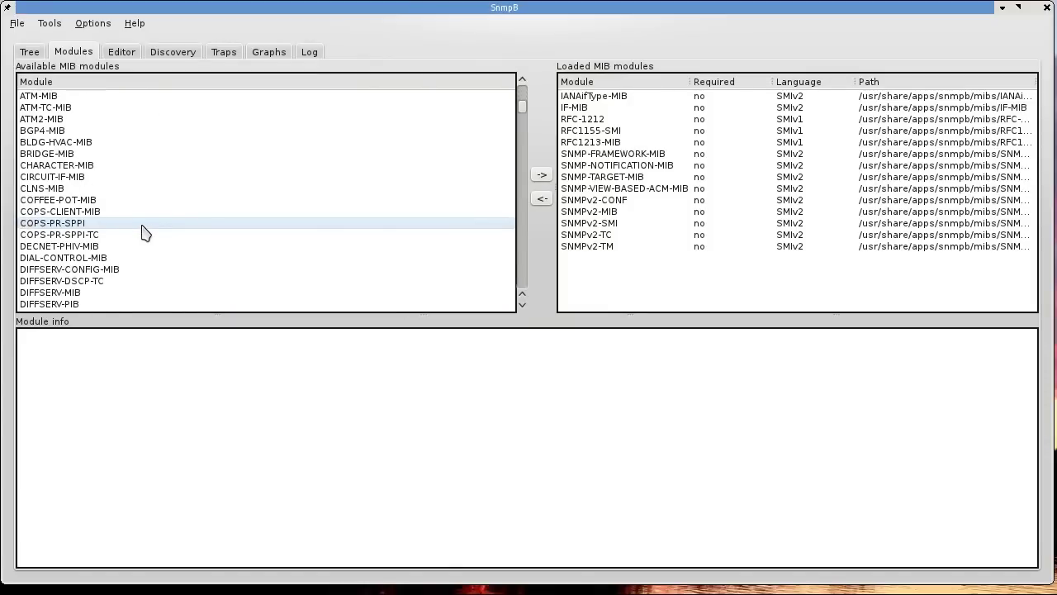
pyautogui.scroll(-6, 143, 234)
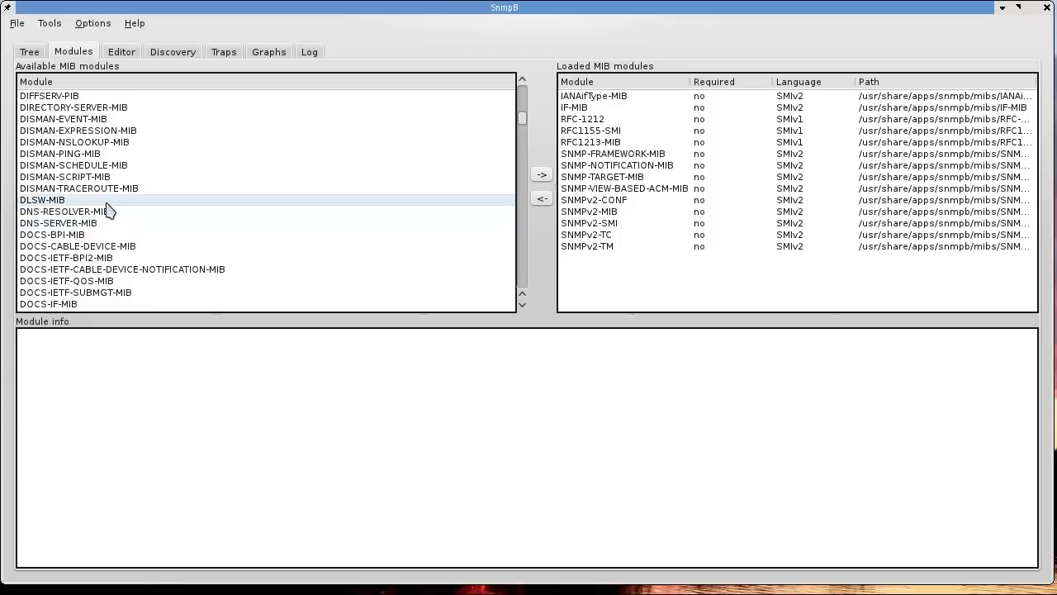
pyautogui.click(106, 202)
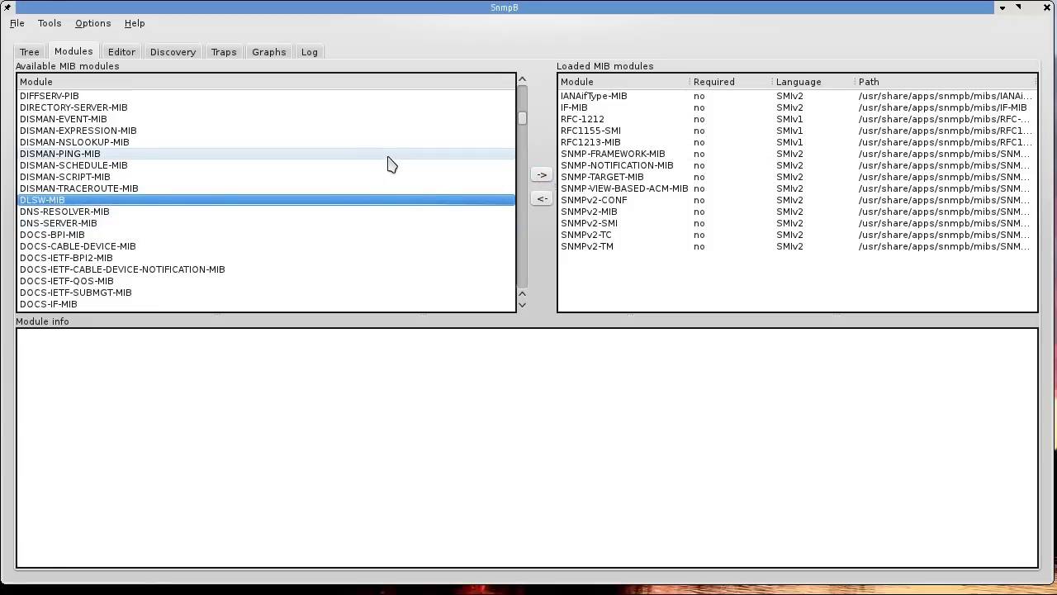
pyautogui.scroll(-3, 392, 164)
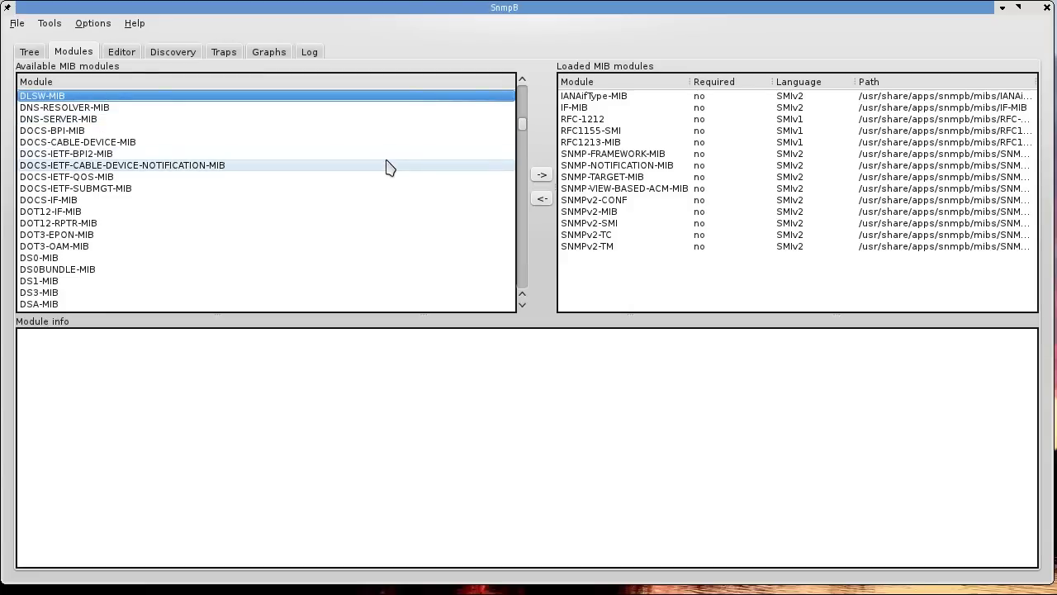
pyautogui.scroll(-1, 389, 166)
pyautogui.scroll(-1, 390, 166)
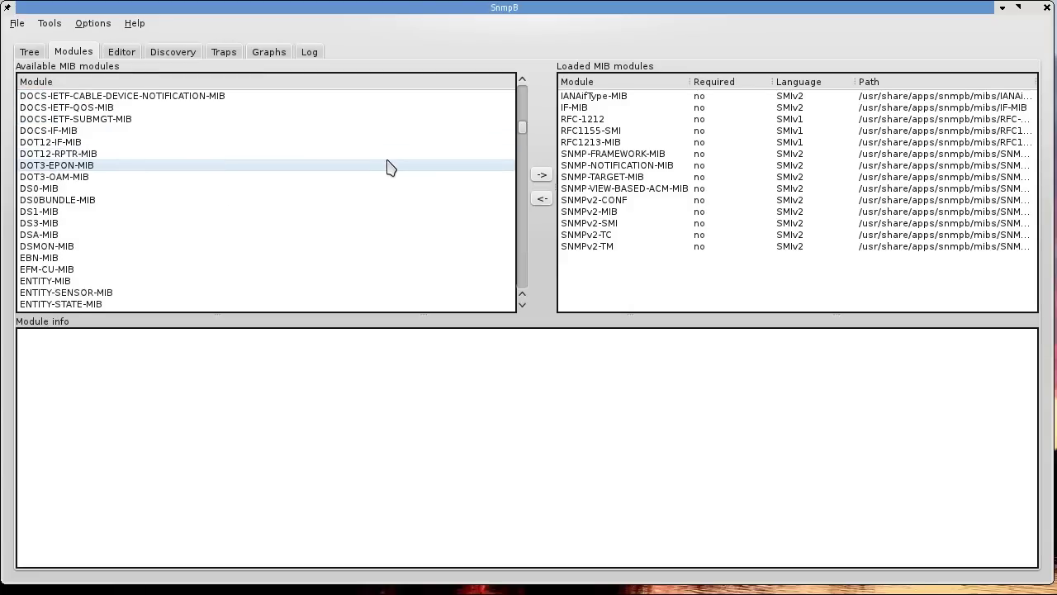
pyautogui.scroll(-7, 391, 167)
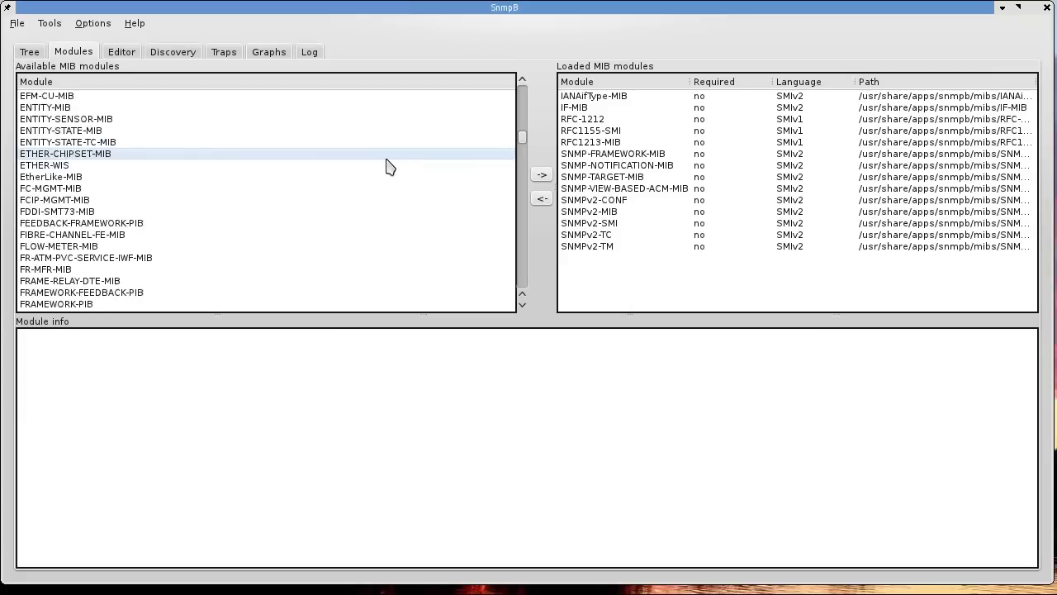
pyautogui.scroll(-5, 389, 166)
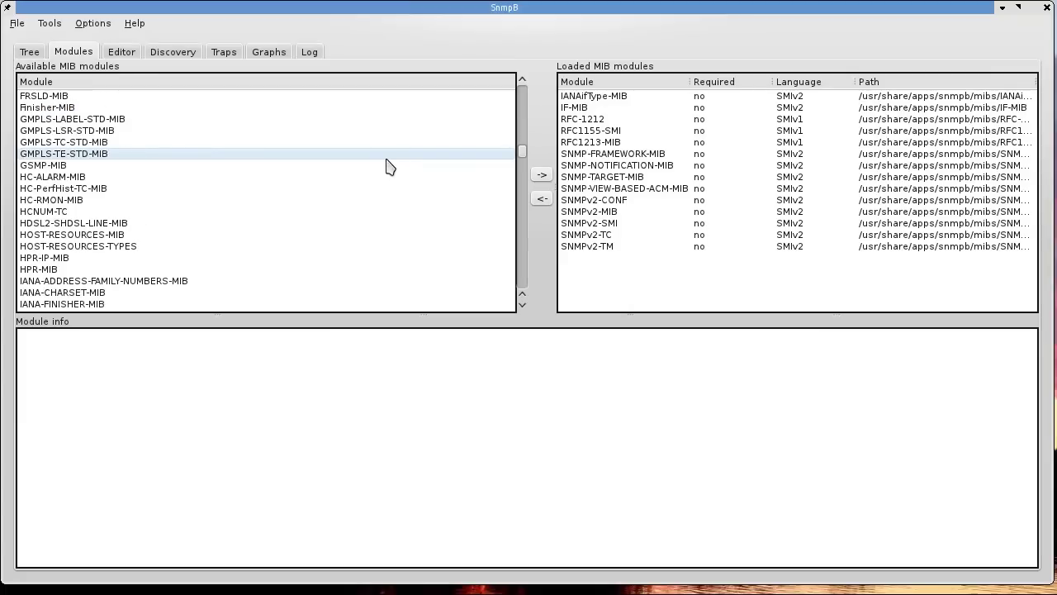
pyautogui.moveTo(71, 236); pyautogui.dragTo(75, 246)
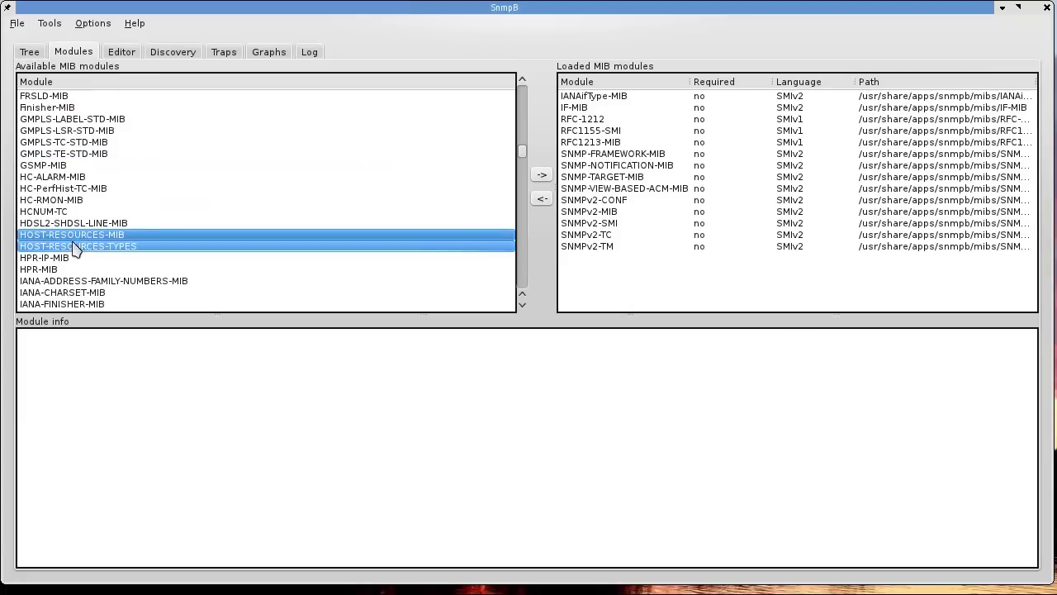
pyautogui.click(542, 175)
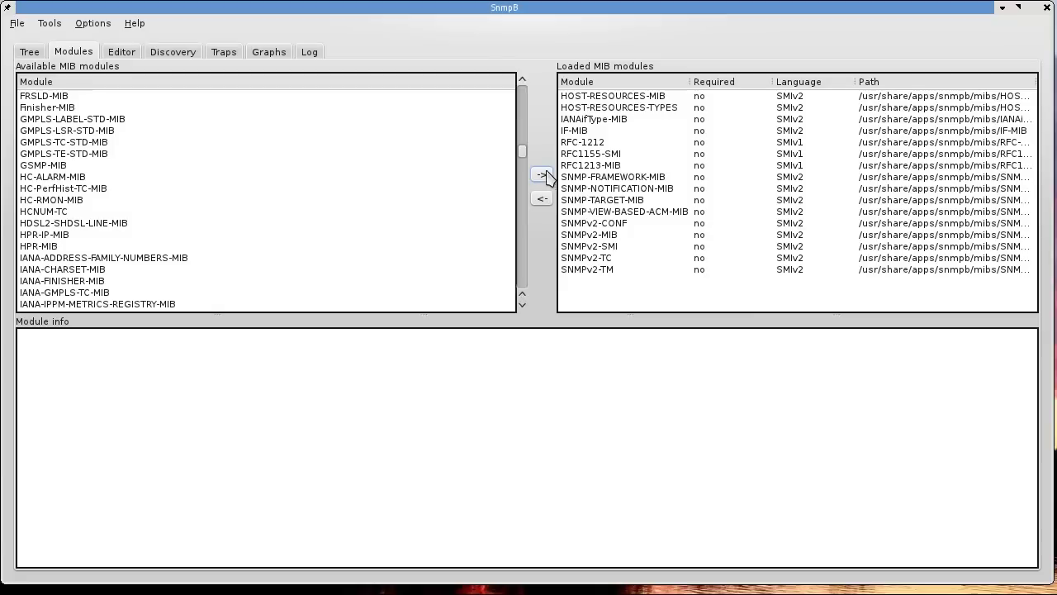
# Return to the MIB tree and expand it from the root through iso, org, dod, internet and mgmt to mib-2
pyautogui.click(29, 52)
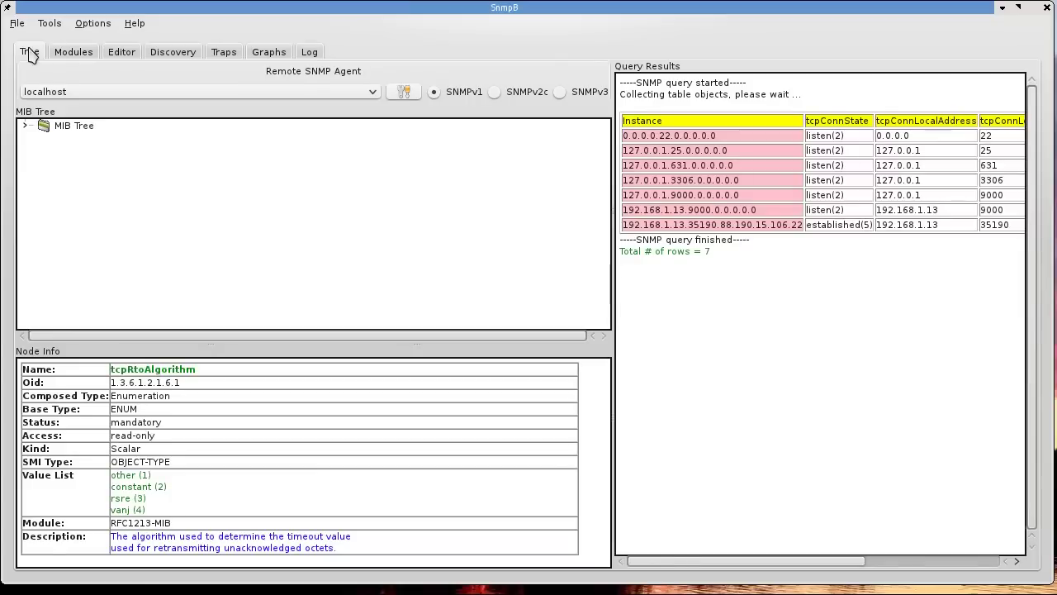
pyautogui.click(28, 126)
pyautogui.click(41, 139)
pyautogui.click(58, 152)
pyautogui.click(74, 165)
pyautogui.click(91, 179)
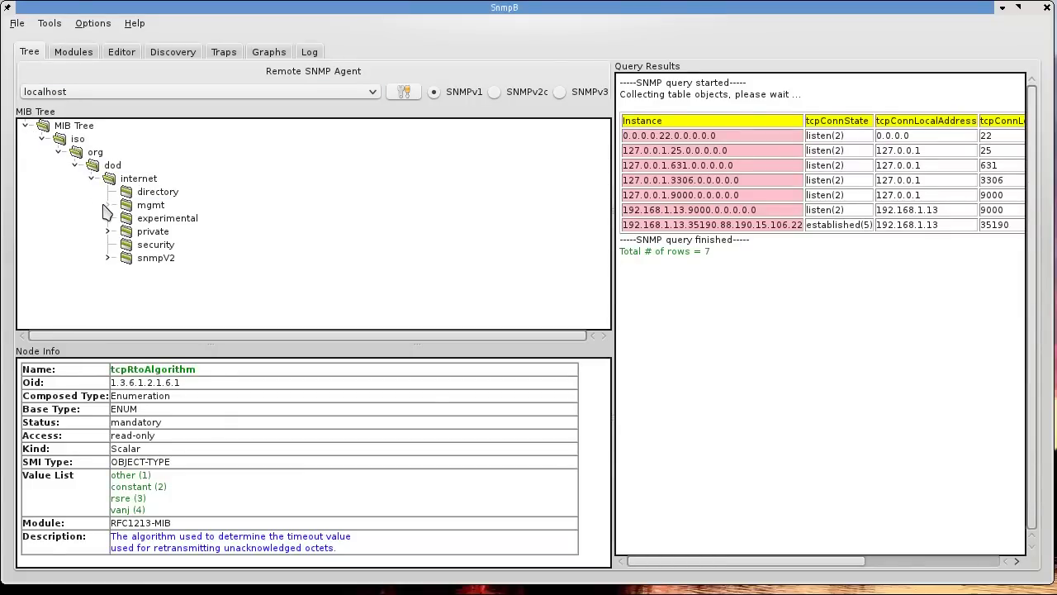
pyautogui.click(108, 204)
pyautogui.click(124, 218)
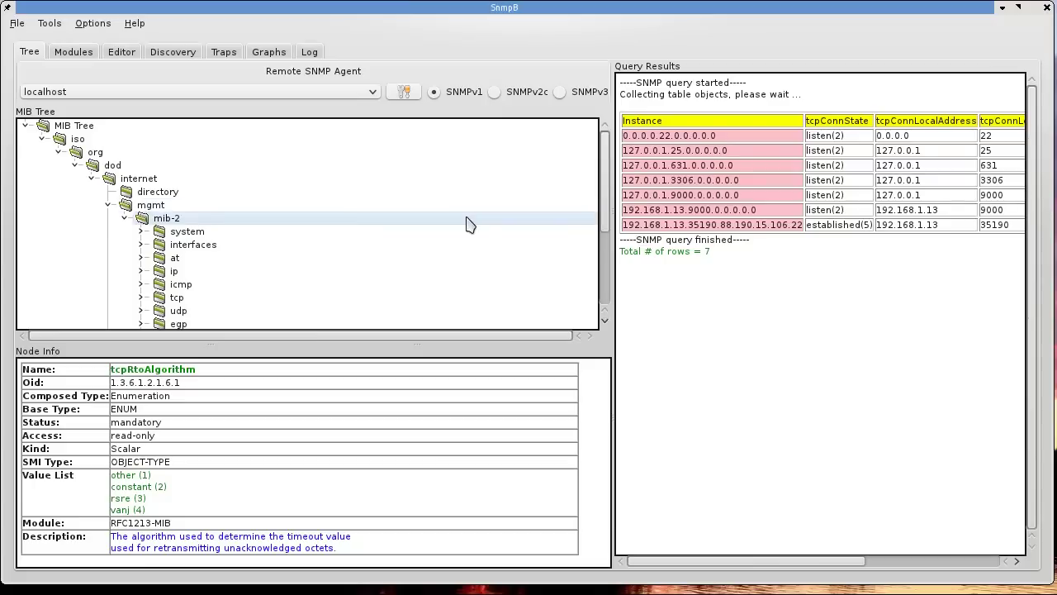
# Expand the host branch and its hrSystem node, and select hrSystemUptime to show its node information
pyautogui.scroll(-1, 466, 223)
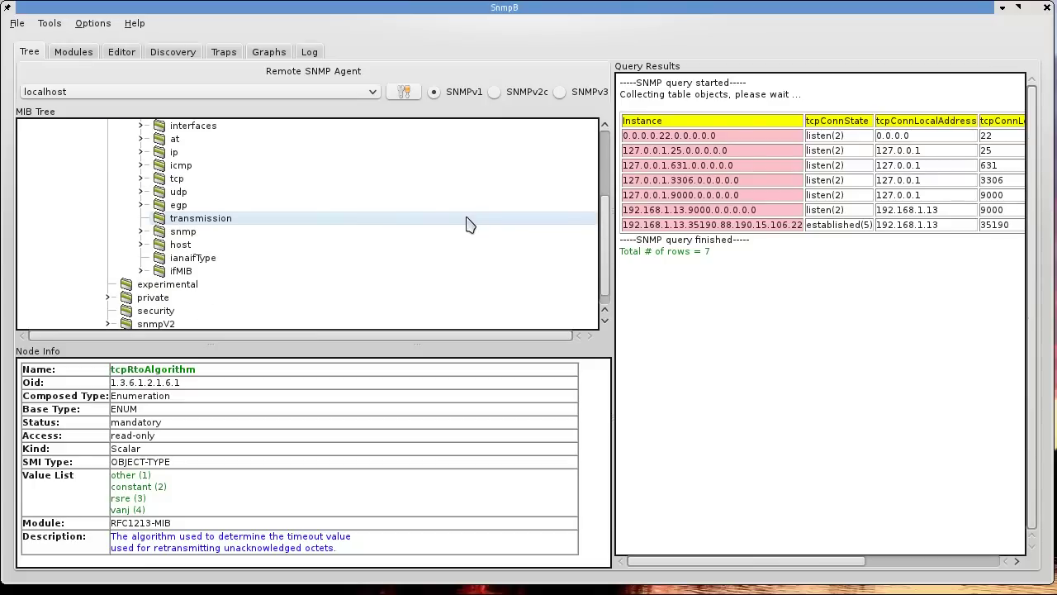
pyautogui.scroll(1, 467, 224)
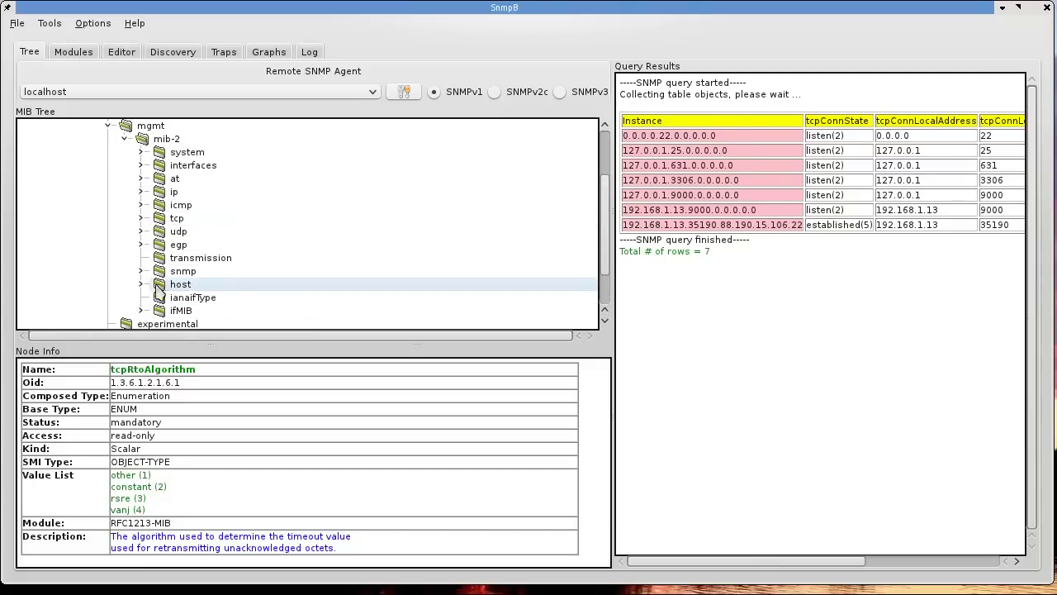
pyautogui.click(141, 285)
pyautogui.scroll(-2, 350, 220)
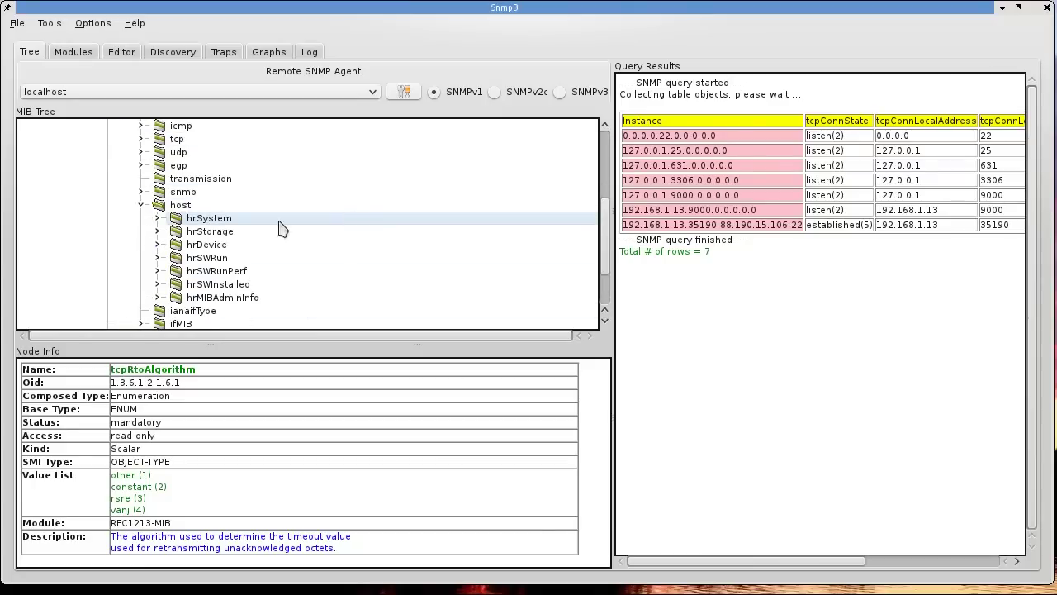
pyautogui.click(155, 219)
pyautogui.click(235, 232)
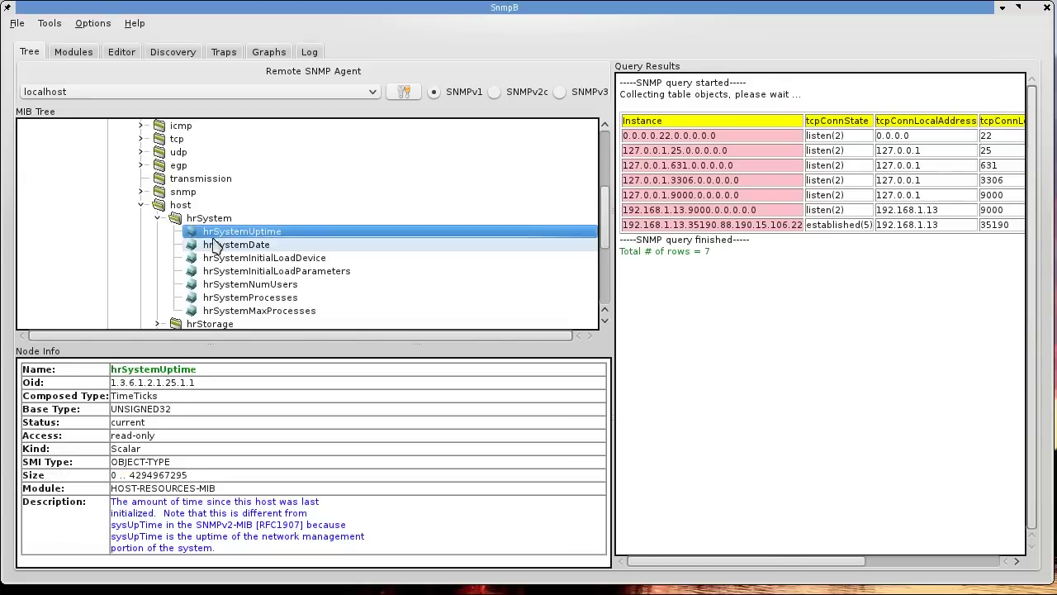
# Walk the hrSystem branch on the local agent and highlight the returned hrSystem entries in the query results
pyautogui.click(231, 244)
pyautogui.click(223, 254)
pyautogui.click(216, 220)
pyautogui.rightClick(219, 221)
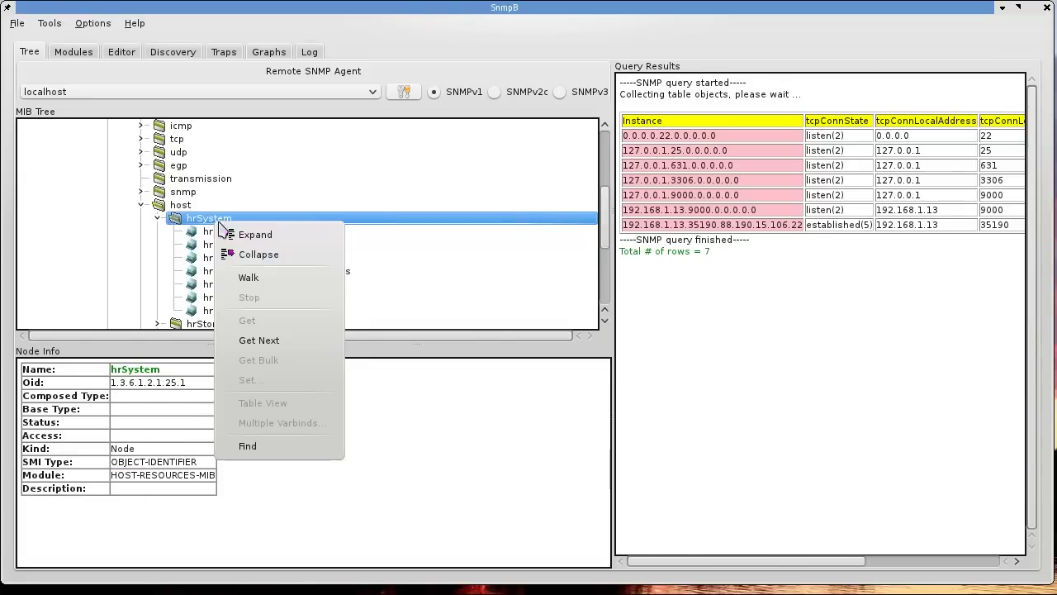
pyautogui.click(221, 277)
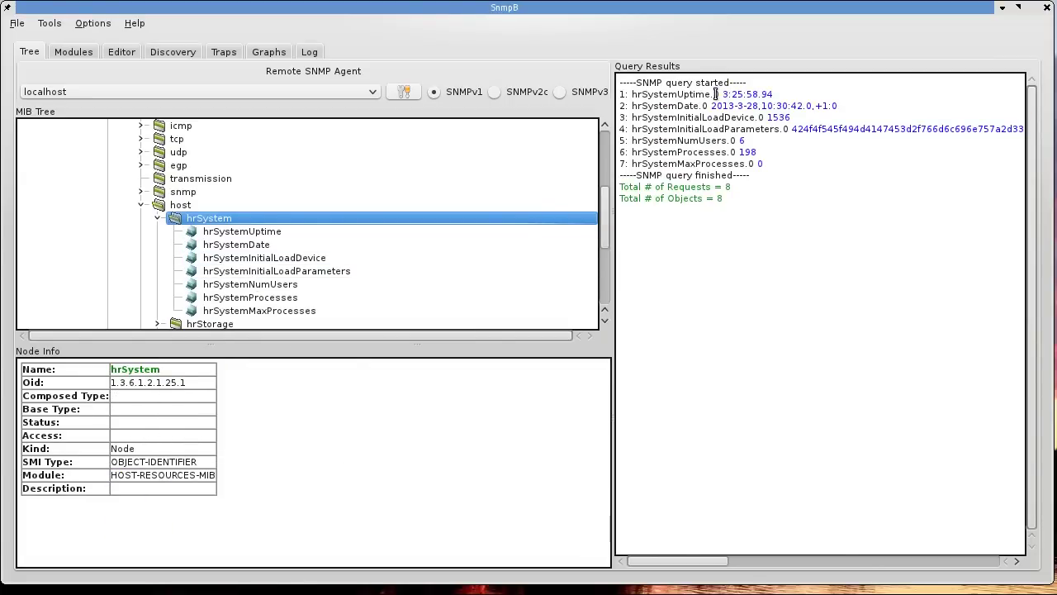
pyautogui.moveTo(715, 94); pyautogui.dragTo(721, 176)
# Collapse hrSystem, expand hrStorage, and query hrStorageTable with both a Walk and a Table View
pyautogui.click(158, 219)
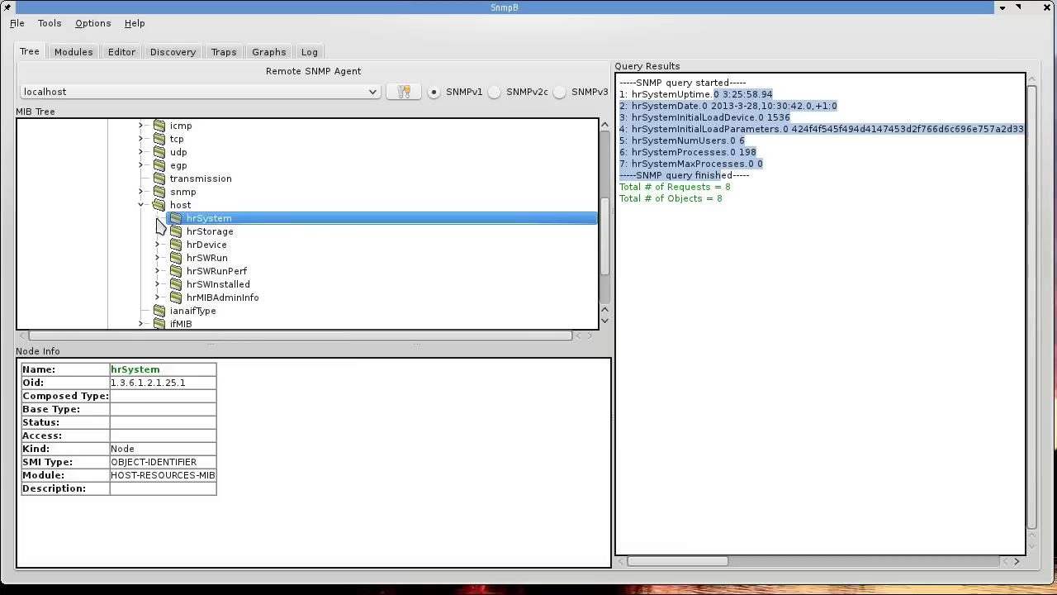
pyautogui.click(158, 232)
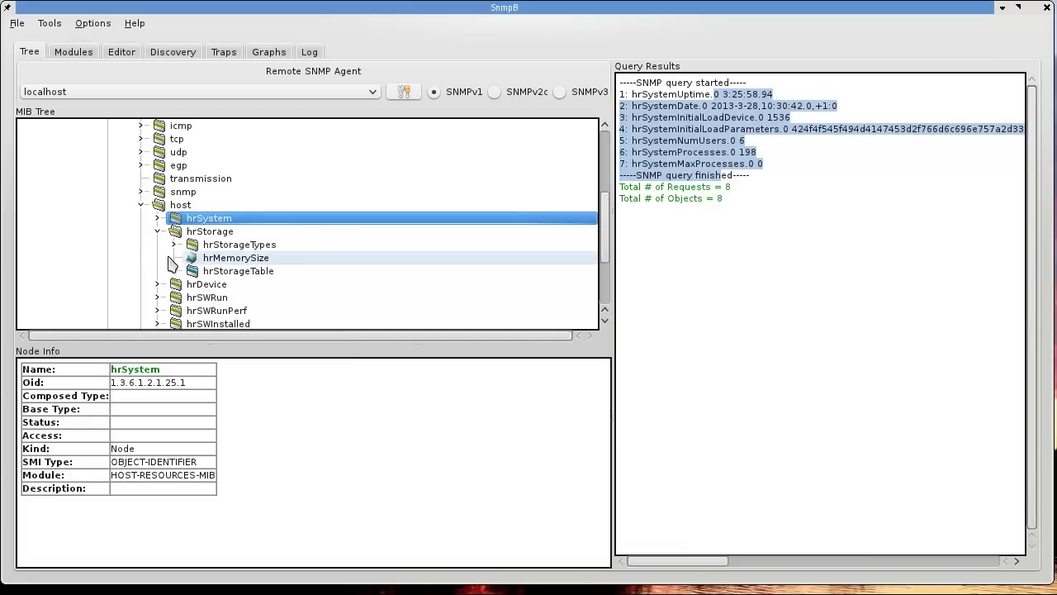
pyautogui.click(223, 271)
pyautogui.rightClick(240, 271)
pyautogui.click(272, 326)
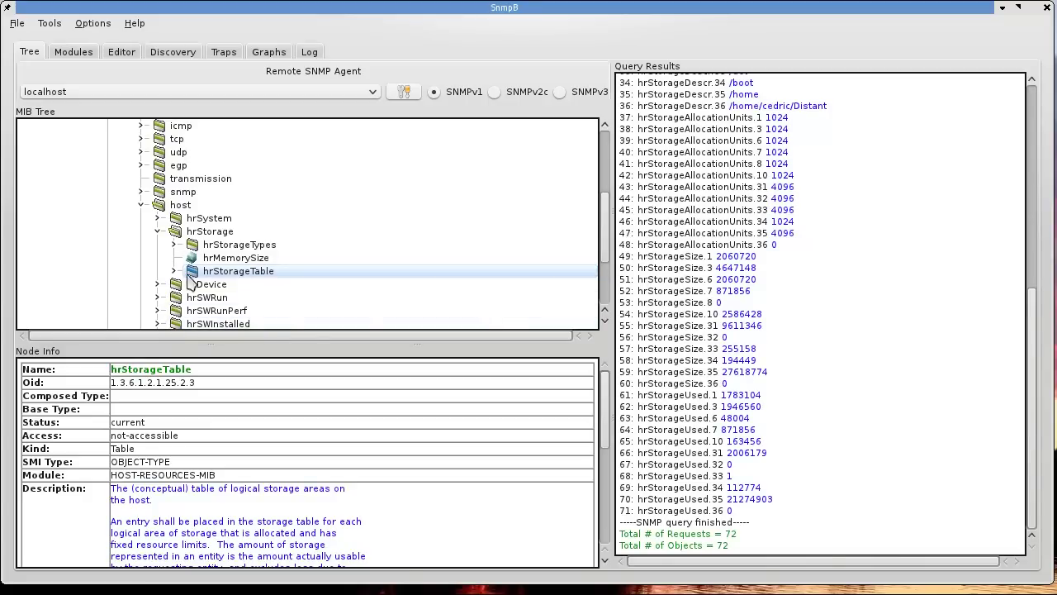
pyautogui.rightClick(212, 273)
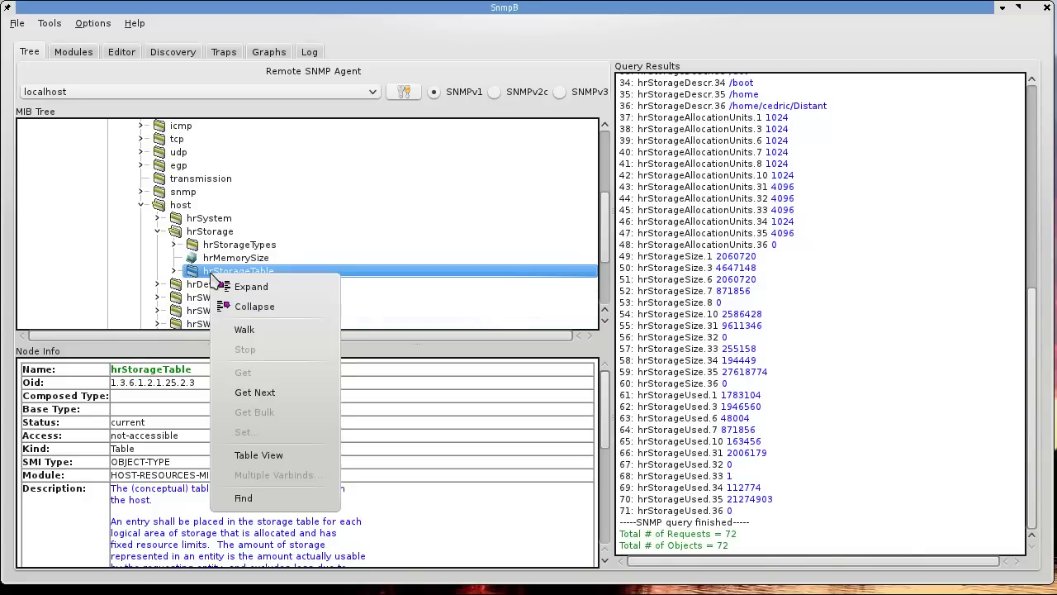
pyautogui.click(276, 455)
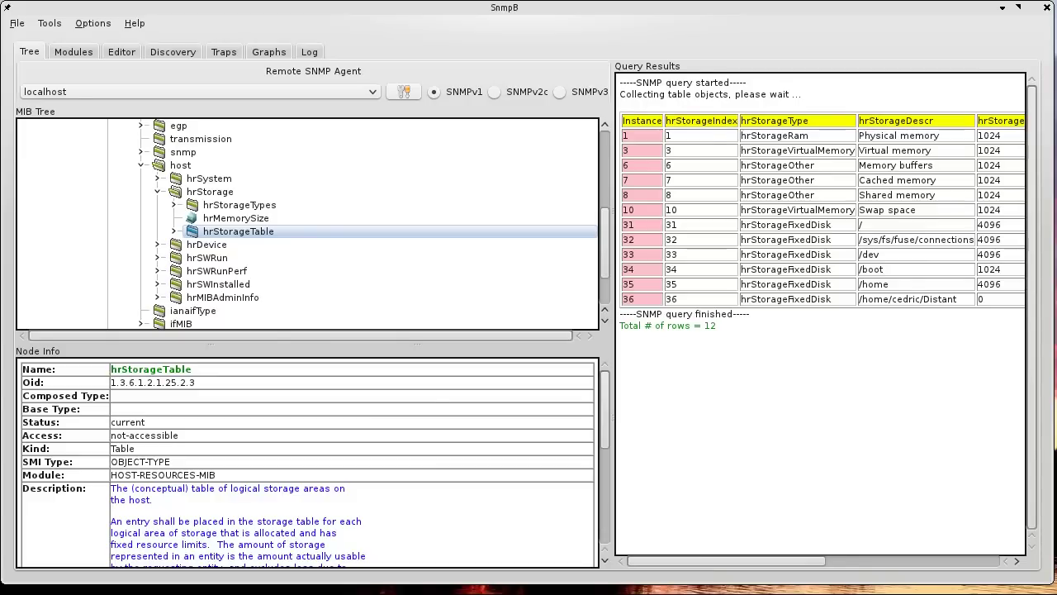
# Add /usr/share/mibs/netsnmp/ to the MIB module search paths in the Modules preferences and apply the change
pyautogui.click(91, 52)
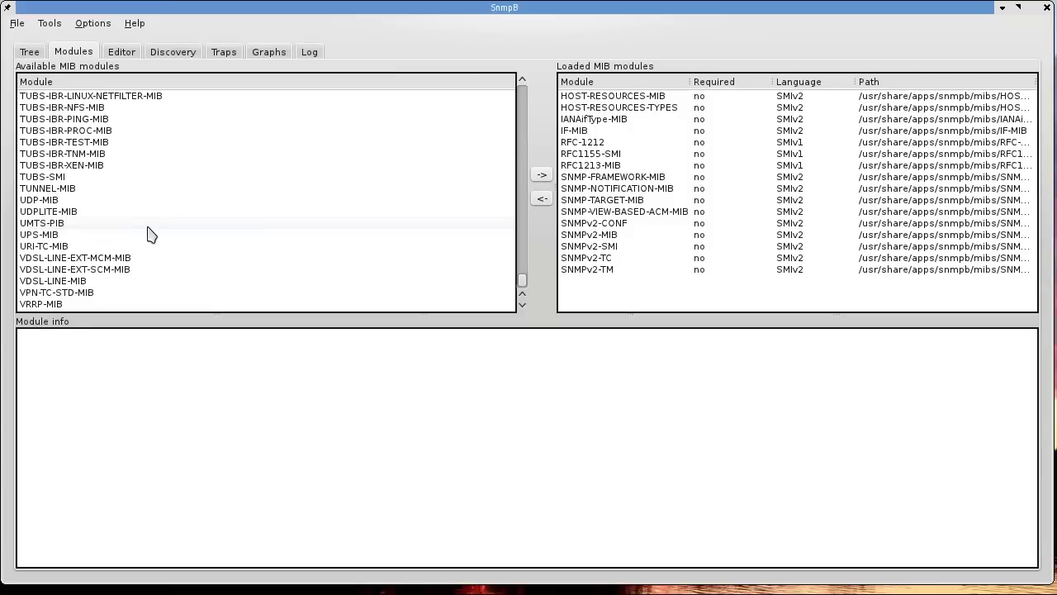
pyautogui.click(94, 25)
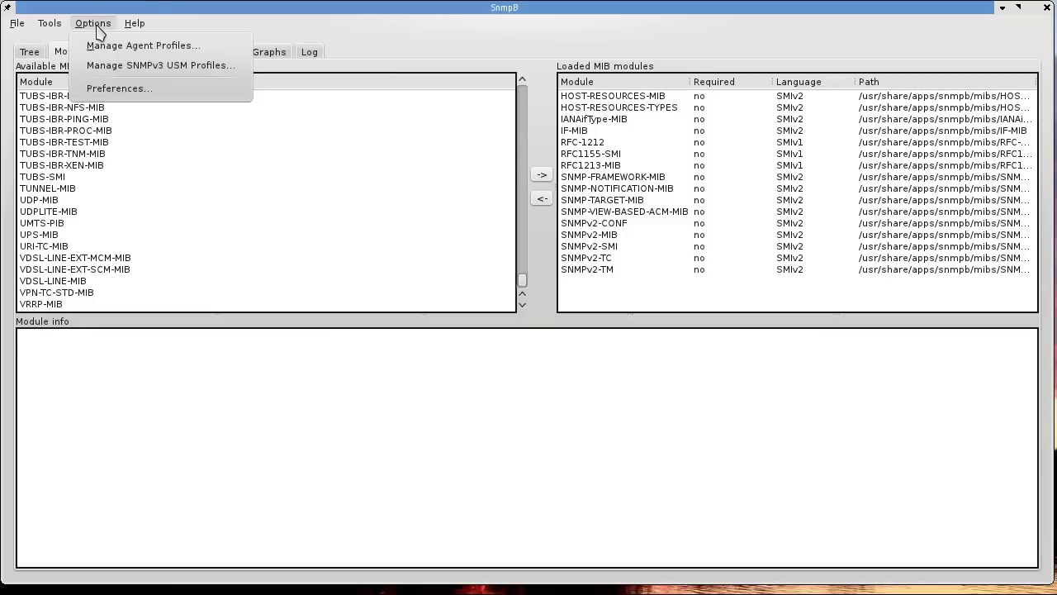
pyautogui.click(113, 88)
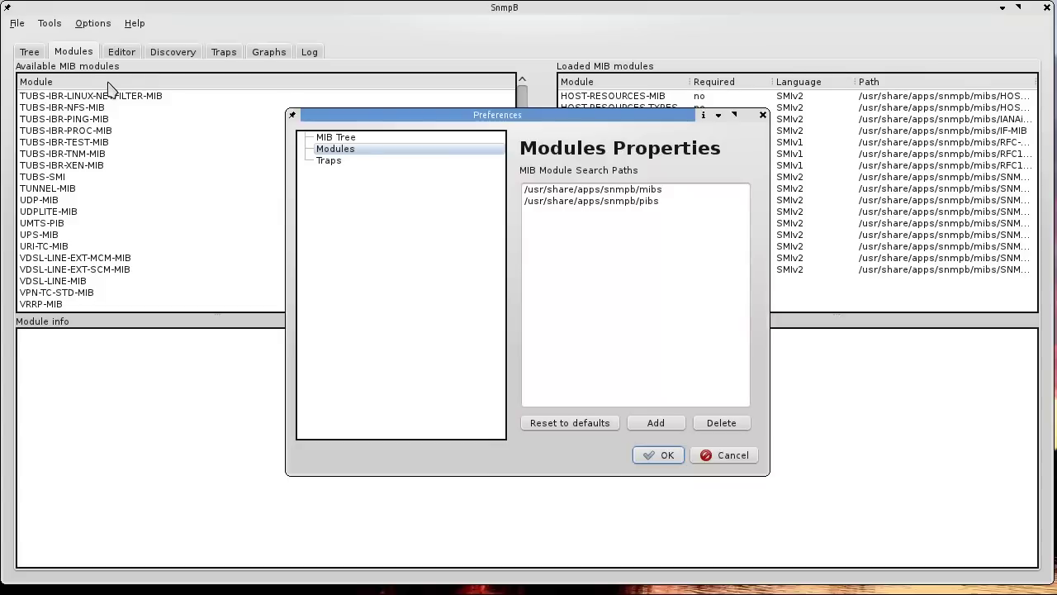
pyautogui.click(357, 154)
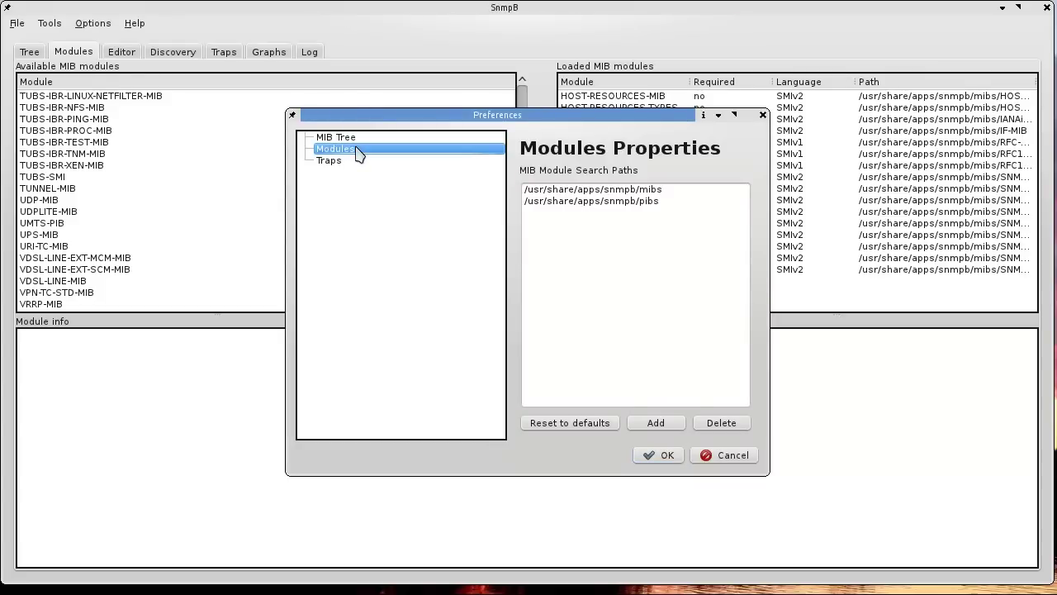
pyautogui.click(669, 423)
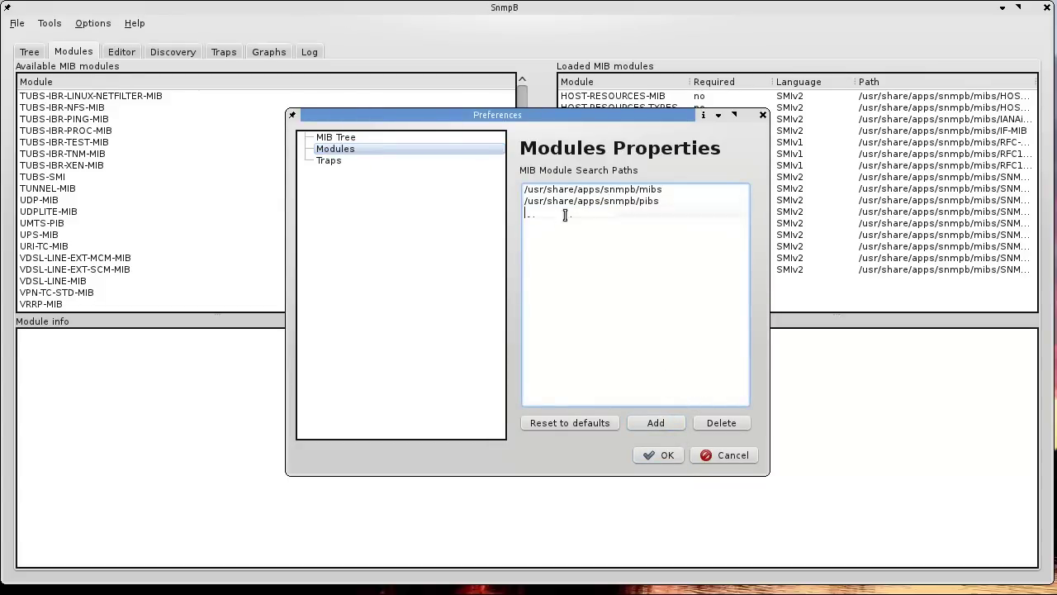
pyautogui.write('/usr/share/mibs/netsnmp/')
pyautogui.press('Return')
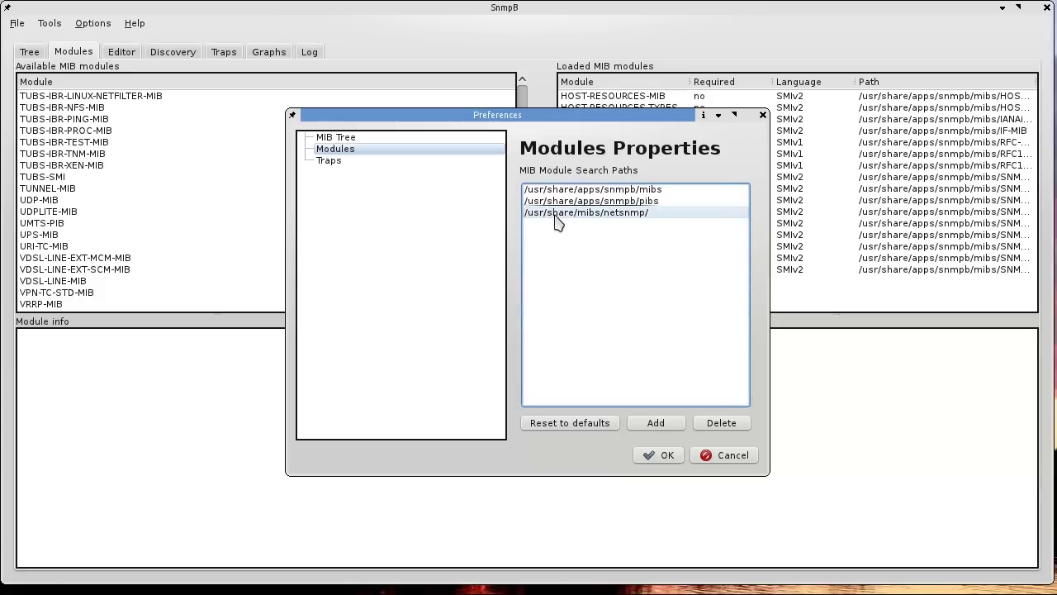
pyautogui.click(669, 460)
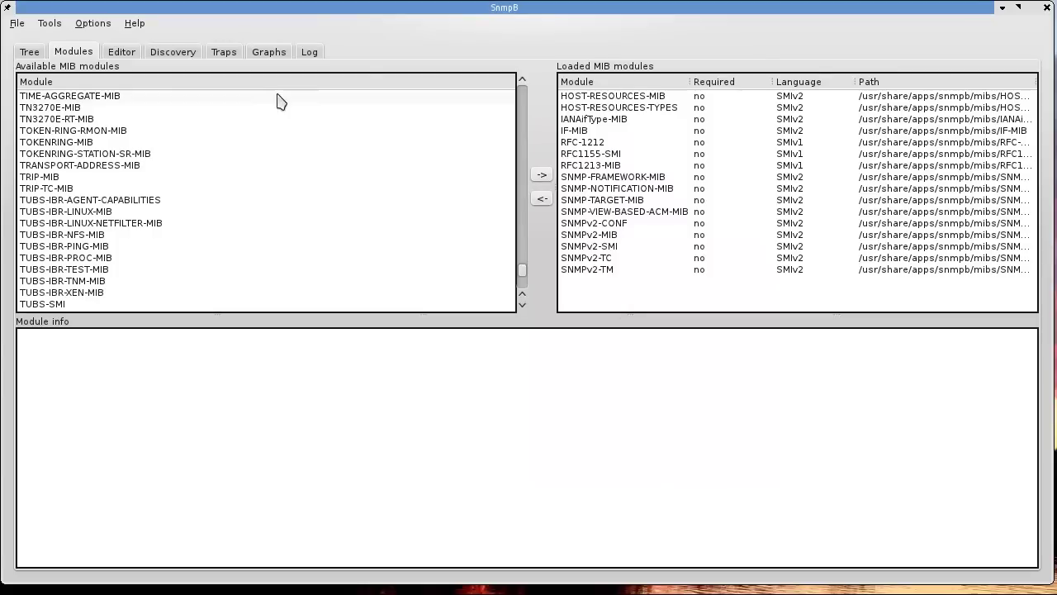
# Load the five UCD modules from UCD-DEMO-MIB through UCD-SNMP-MIB from the available MIB modules
pyautogui.scroll(-2, 258, 194)
pyautogui.scroll(-2, 259, 198)
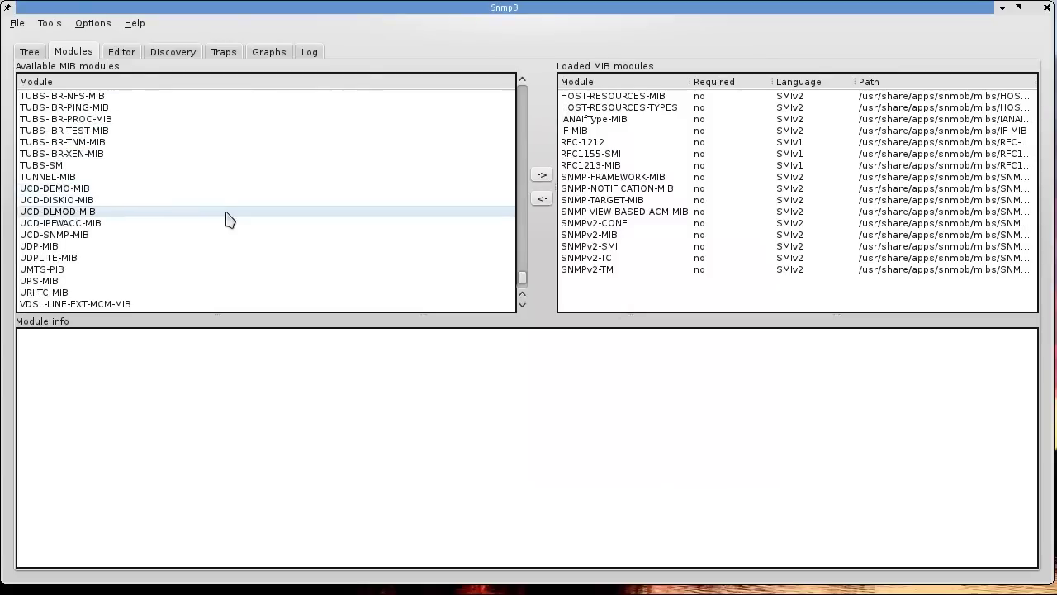
pyautogui.click(165, 191)
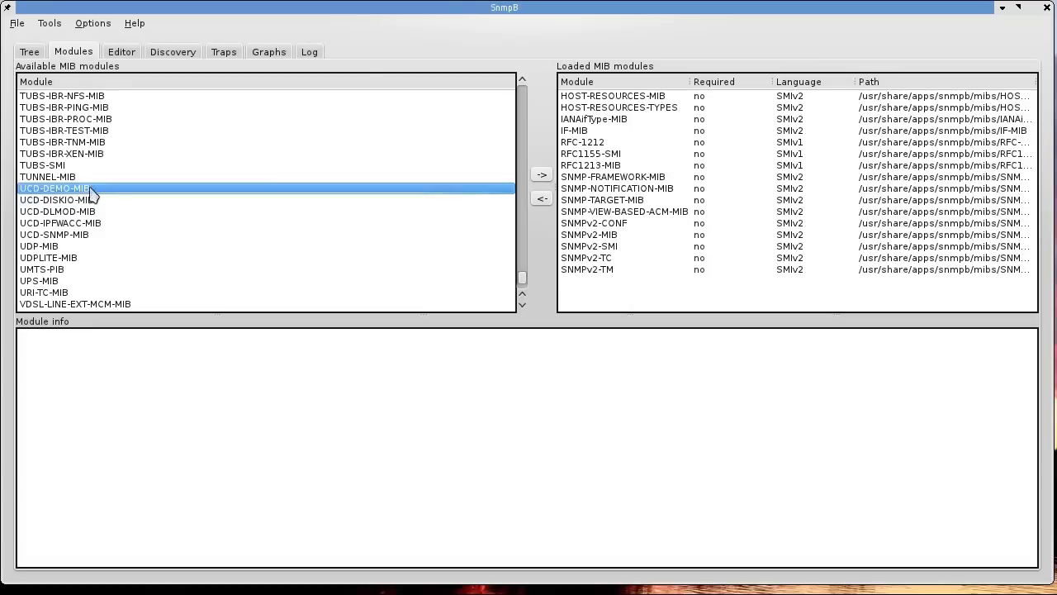
pyautogui.keyDown('shift'); pyautogui.click(81, 237); pyautogui.keyUp('shift')
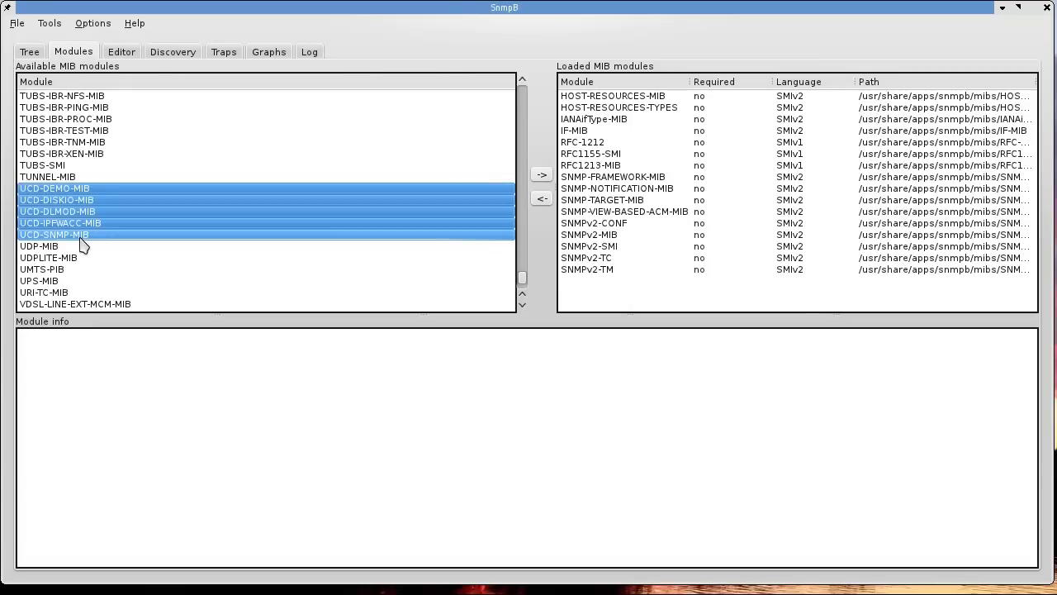
pyautogui.click(543, 174)
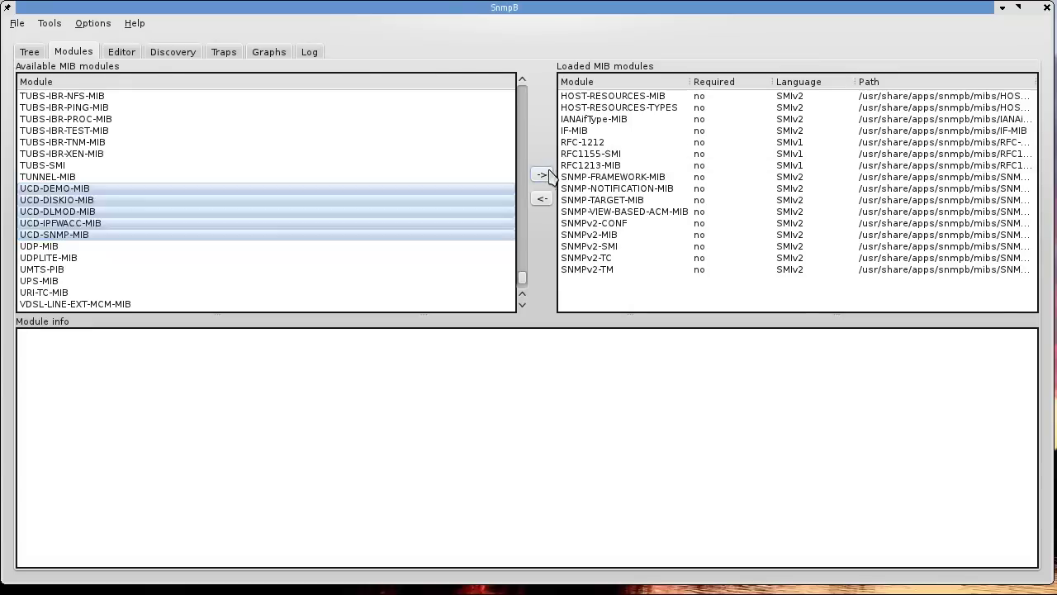
# Return to the MIB tree and expand it from the root through iso, org, dod, internet, private and enterprises to ucdavis
pyautogui.click(30, 54)
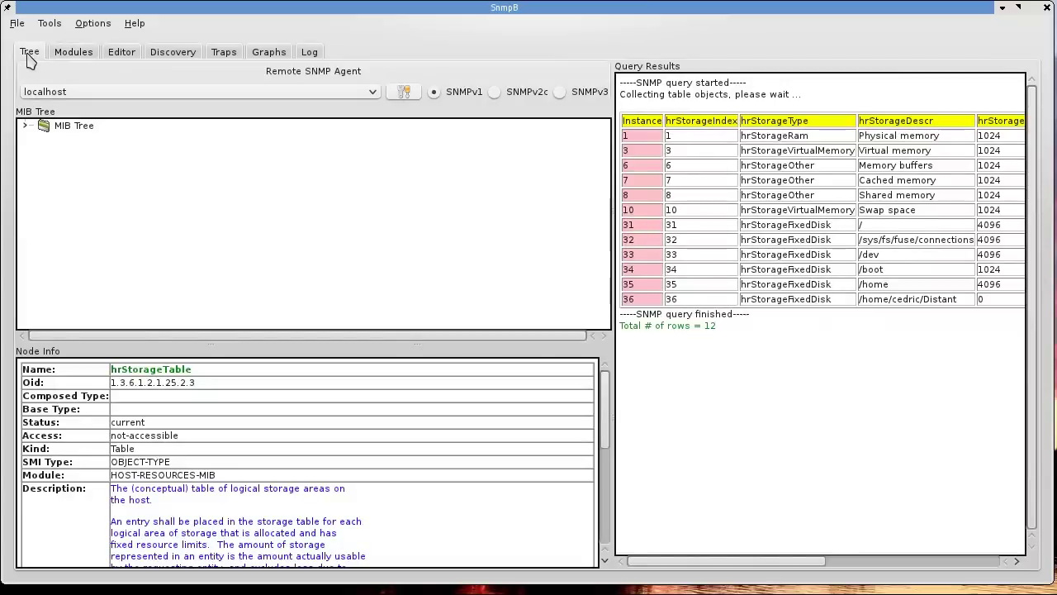
pyautogui.click(24, 125)
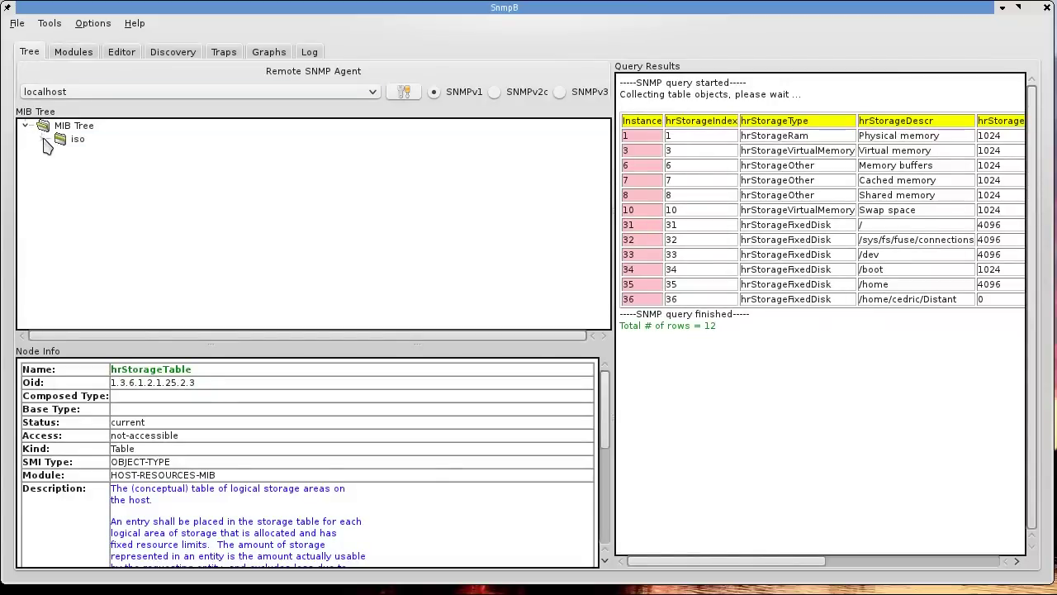
pyautogui.click(41, 139)
pyautogui.click(57, 152)
pyautogui.click(74, 165)
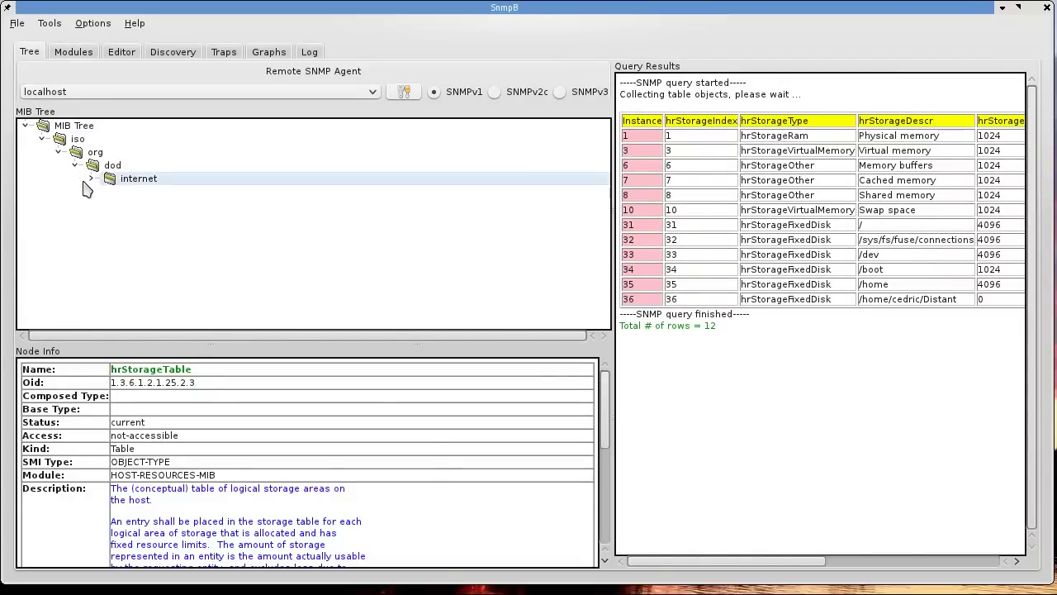
pyautogui.click(91, 178)
pyautogui.click(107, 231)
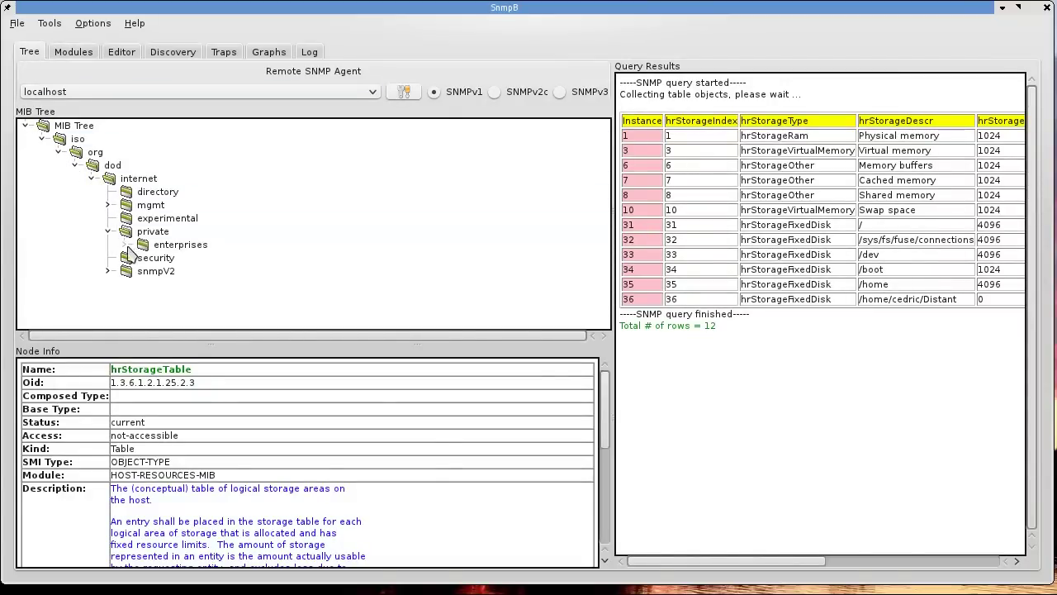
pyautogui.click(123, 244)
pyautogui.click(141, 258)
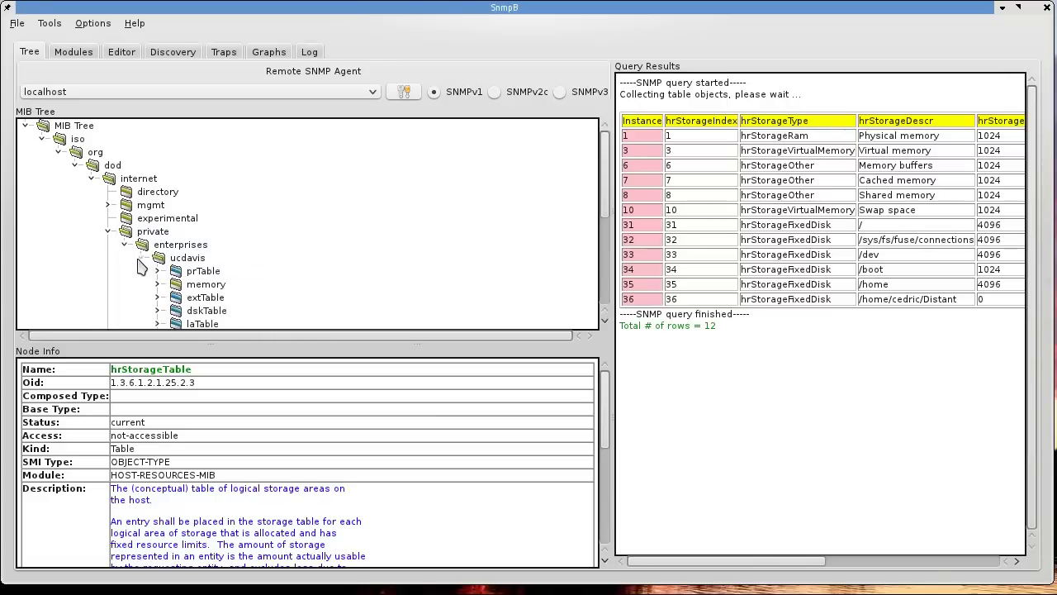
# Walk laTable under ucdavis to query the load averages of the local agent
pyautogui.scroll(-2, 359, 222)
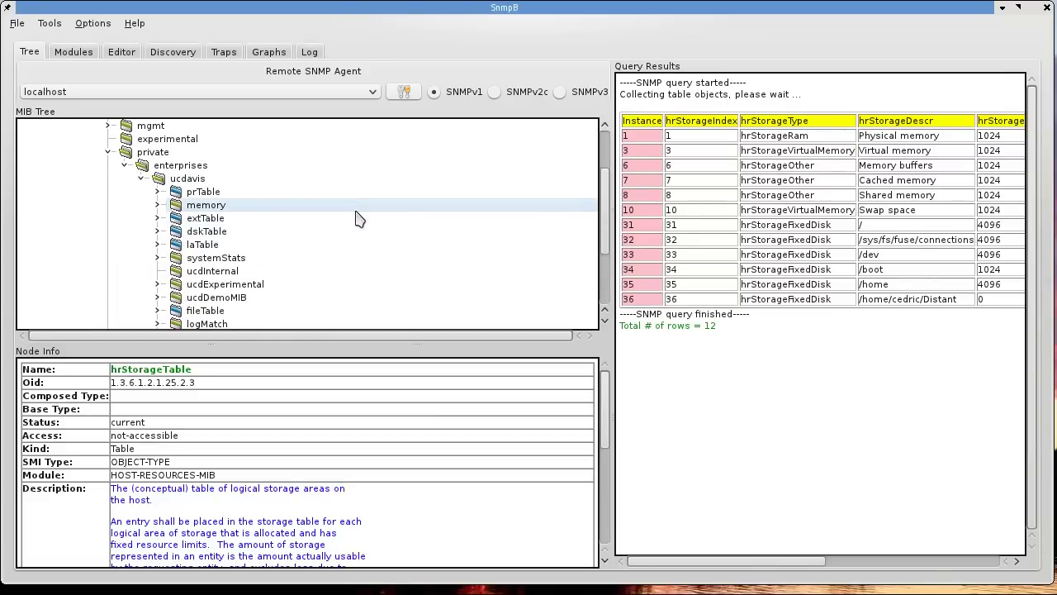
pyautogui.rightClick(212, 245)
pyautogui.click(246, 302)
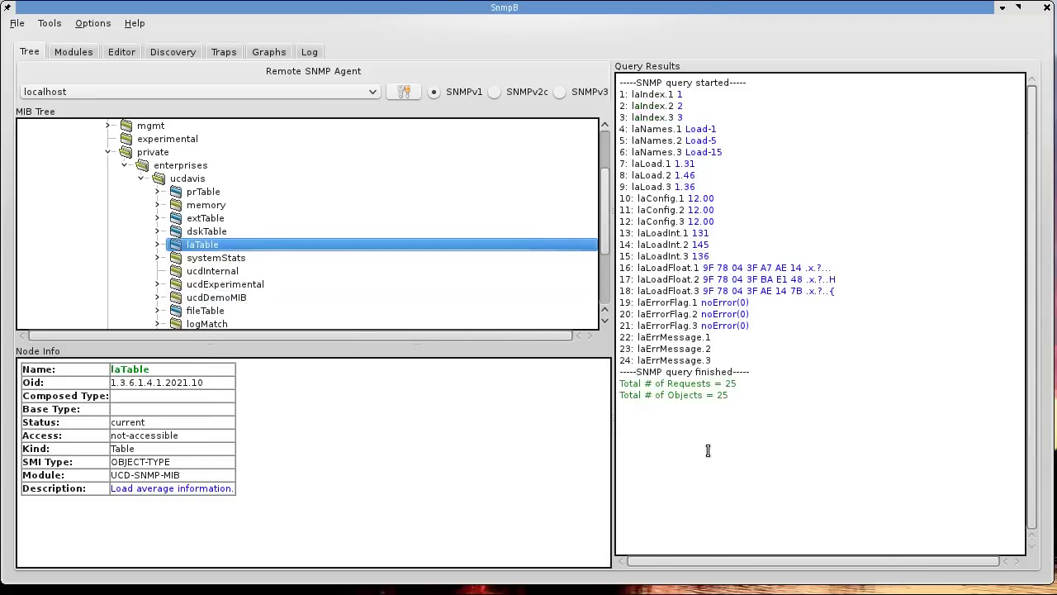
# Switch to Firefox and go to the MIB Repository section of SNMPLink.org's MIB resource page
pyautogui.hotkey('ctrl', 'Tab')
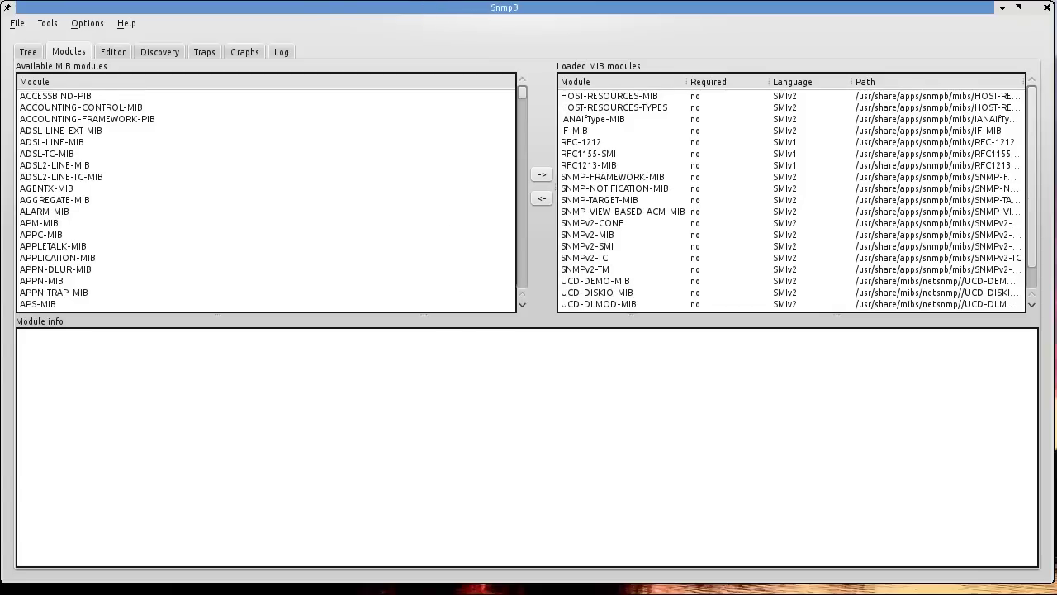
pyautogui.hotkey('alt', 'Tab')
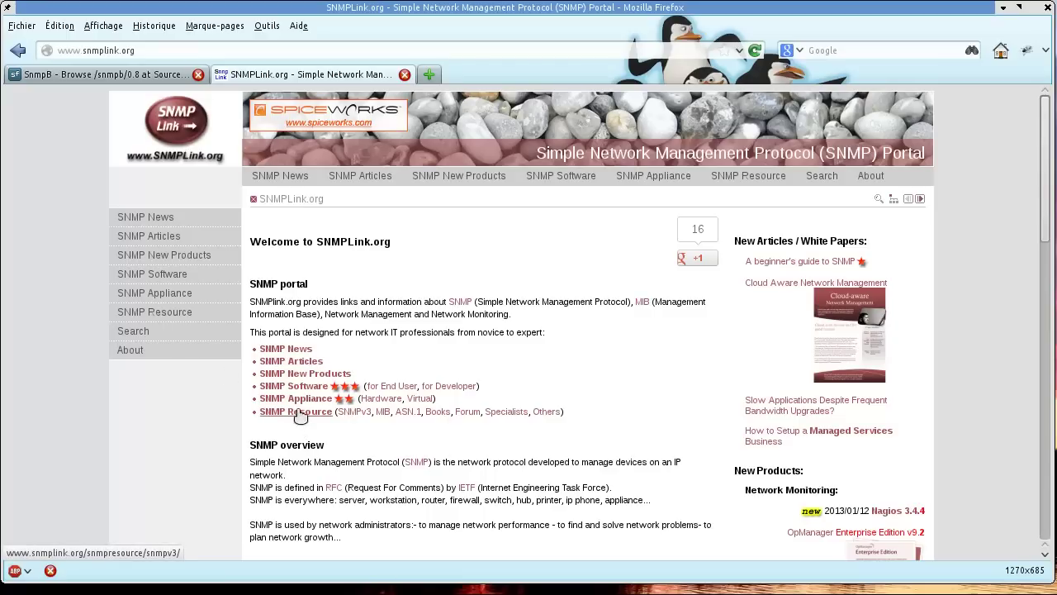
pyautogui.click(383, 412)
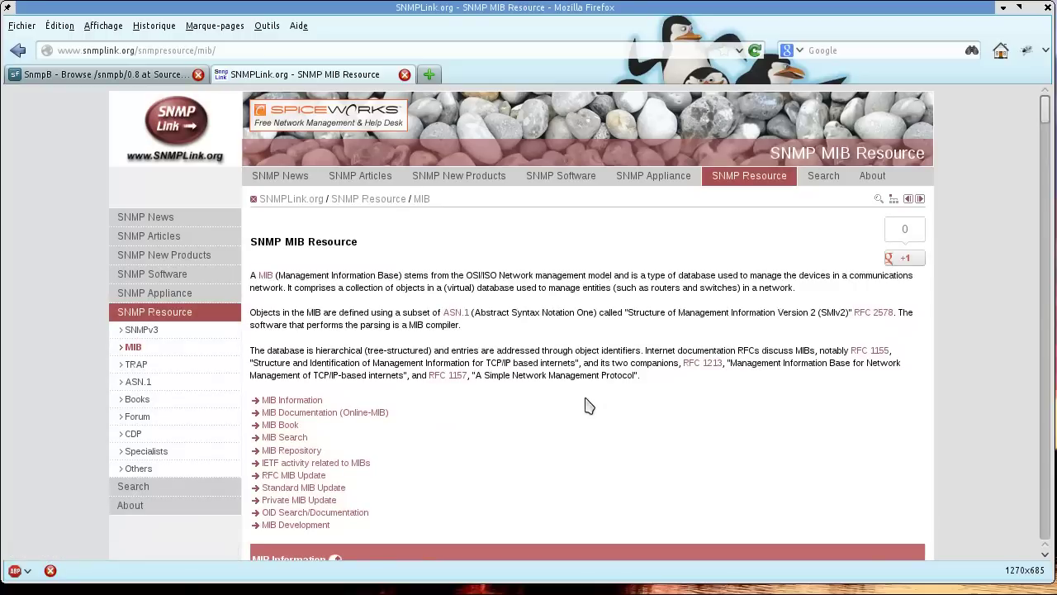
pyautogui.click(302, 451)
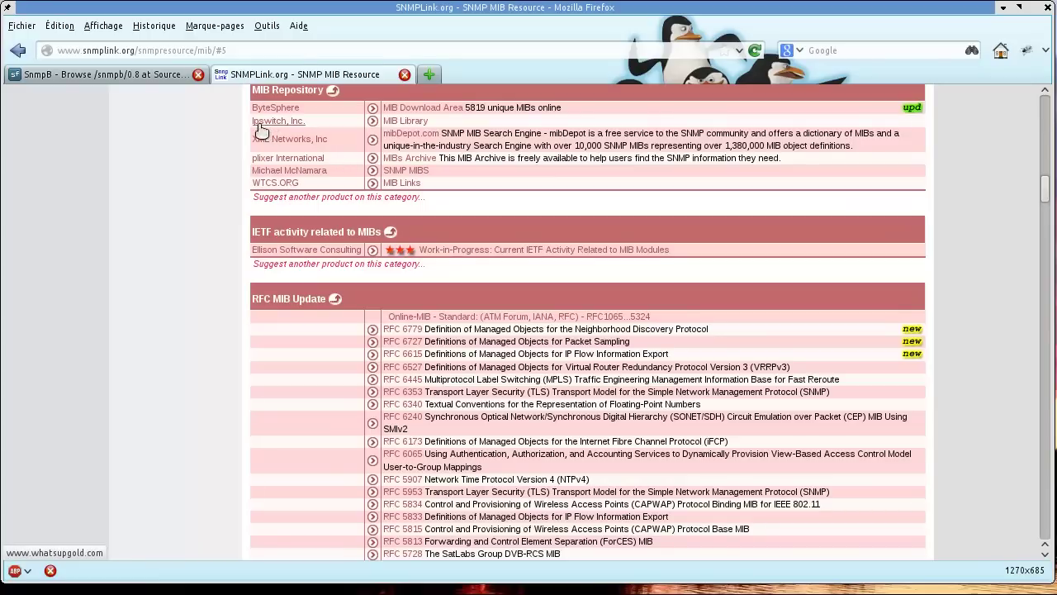
# Open Ipswitch's MIB Library in a separate browser tab and open its Microsoft archive, microsoft-mibs.zip, with Ark
pyautogui.middleClick(395, 124)
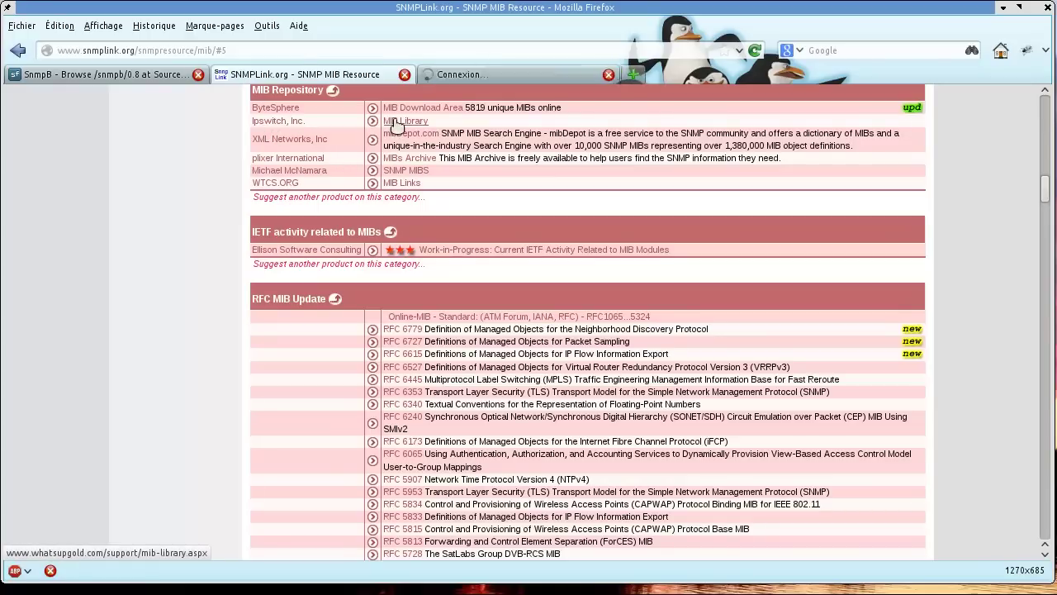
pyautogui.click(488, 74)
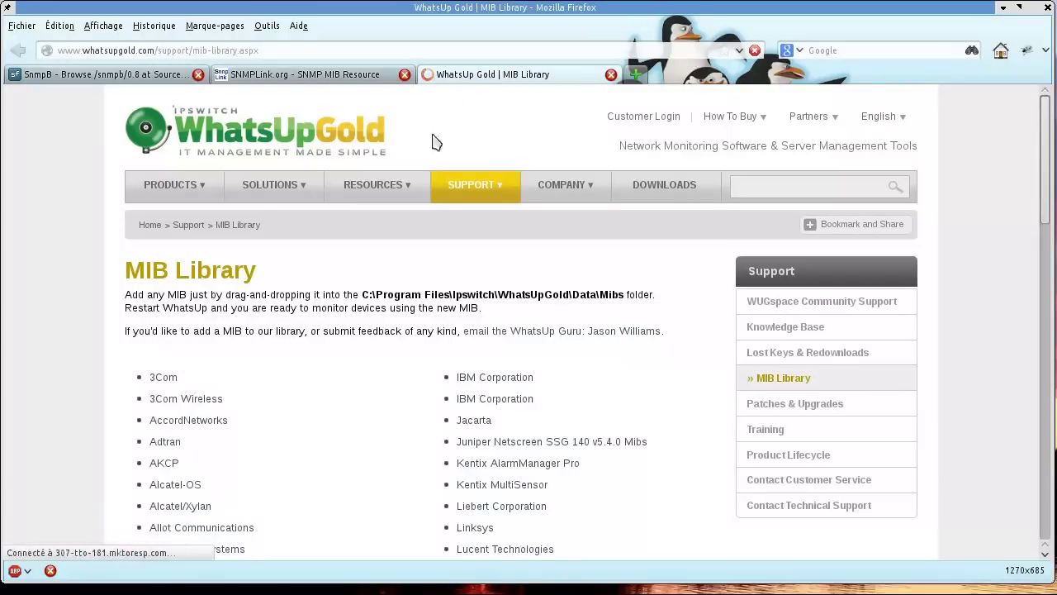
pyautogui.scroll(-5, 682, 457)
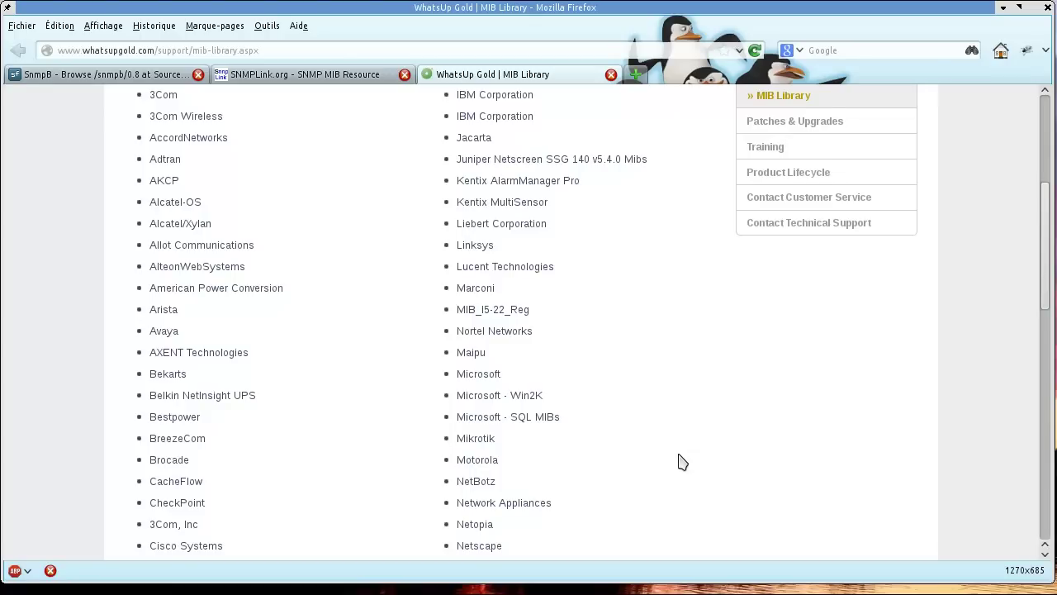
pyautogui.click(479, 374)
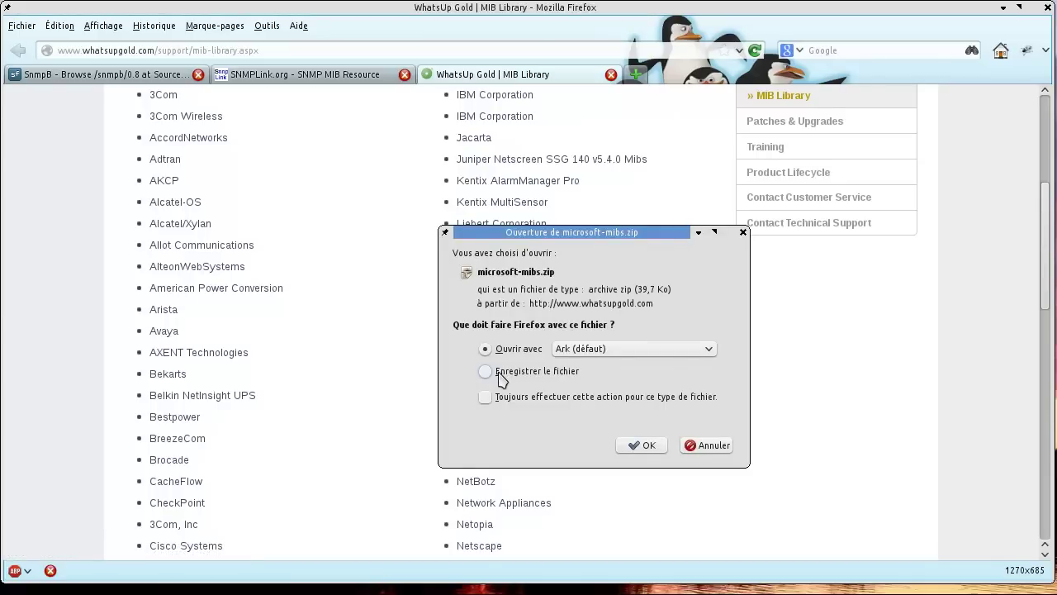
pyautogui.click(644, 450)
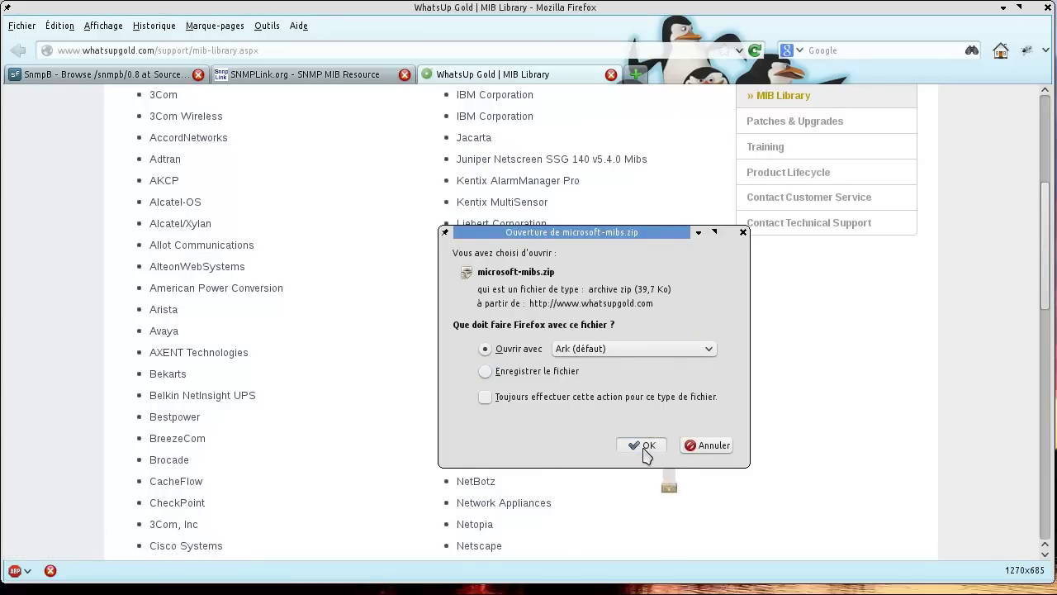